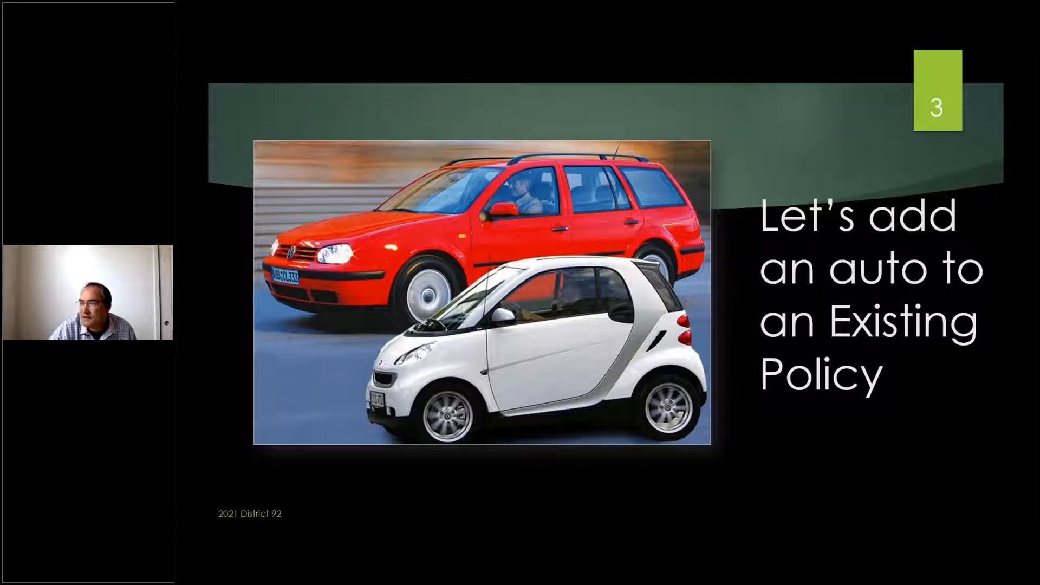
pyautogui.click(480, 406)
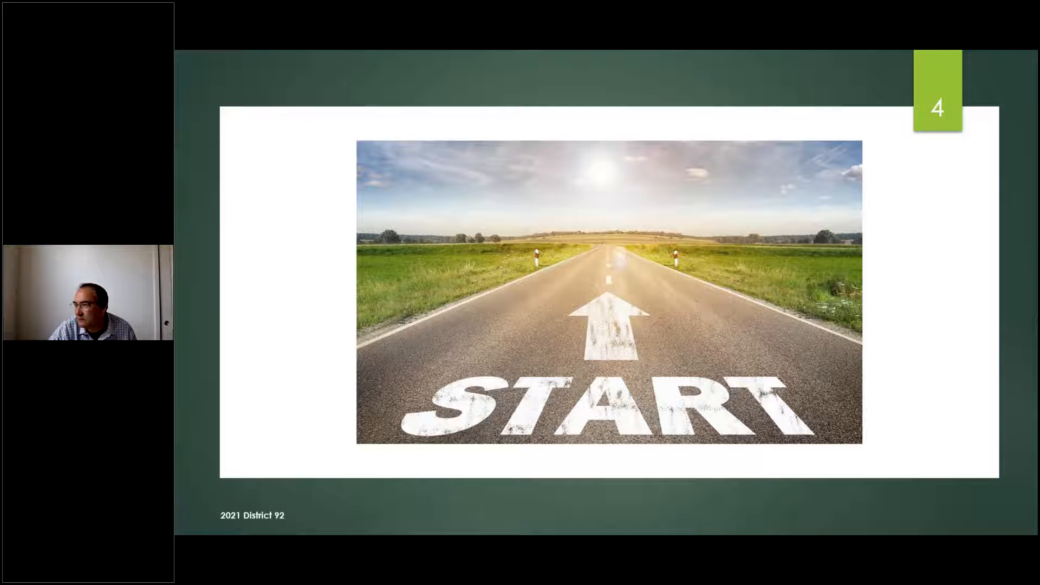
# Switch to PolicyCenter and open the policy behind the first bound Personal Auto submission effective 10/07/2021 in My Submissions.
pyautogui.hotkey('alt', 'Tab')
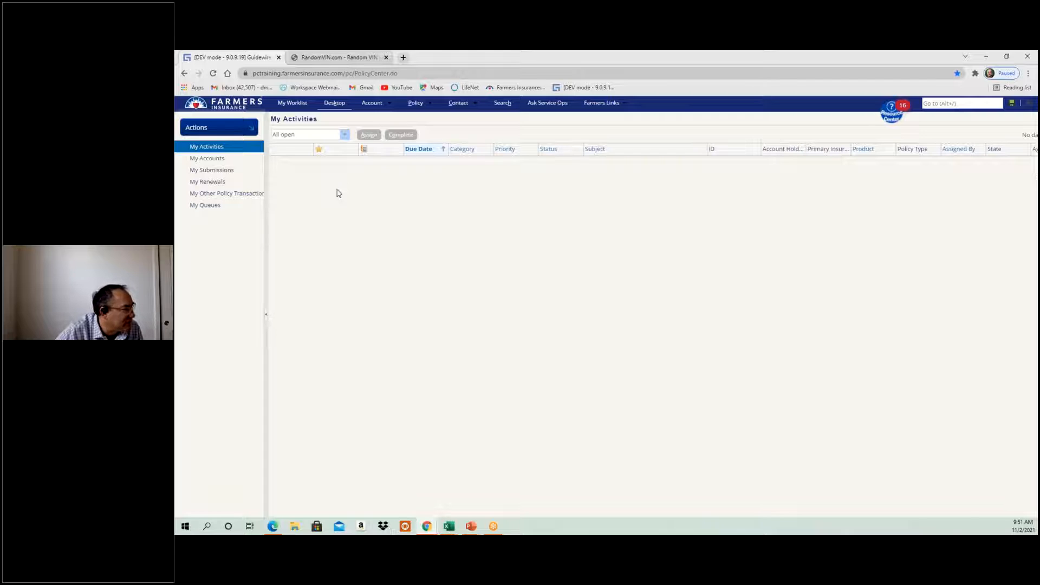
pyautogui.click(334, 107)
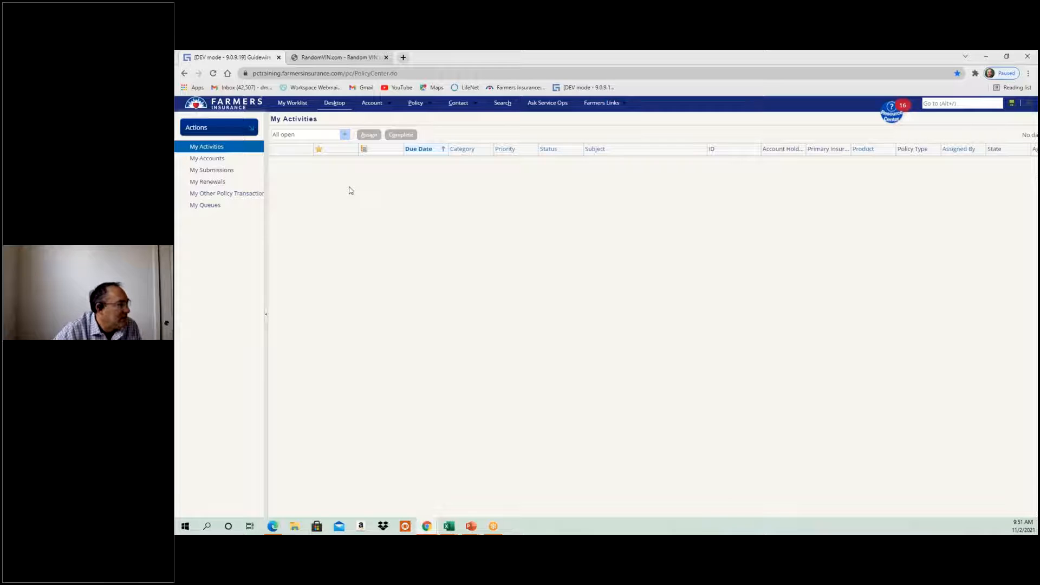
pyautogui.click(214, 171)
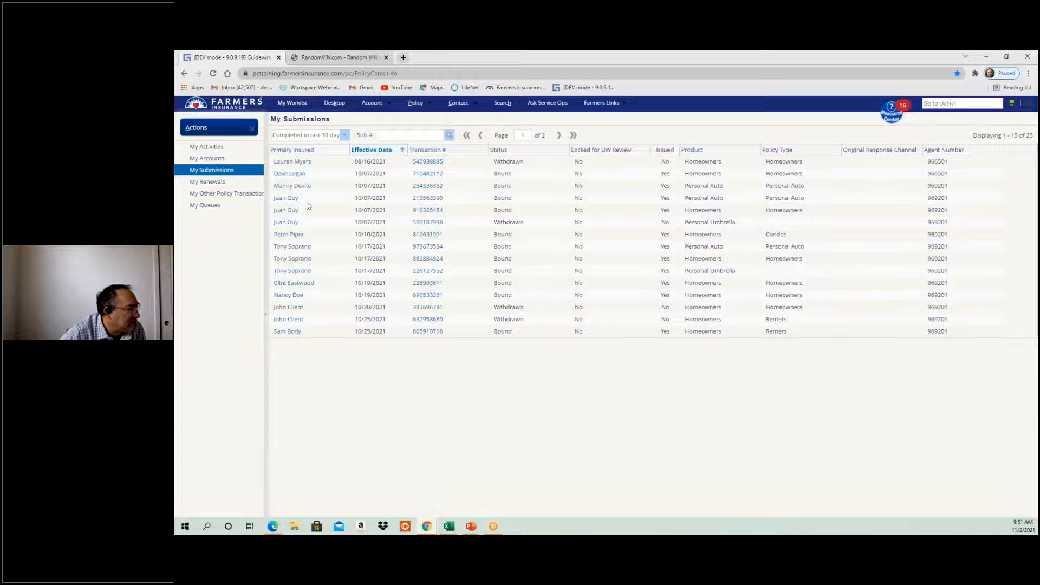
pyautogui.click(428, 187)
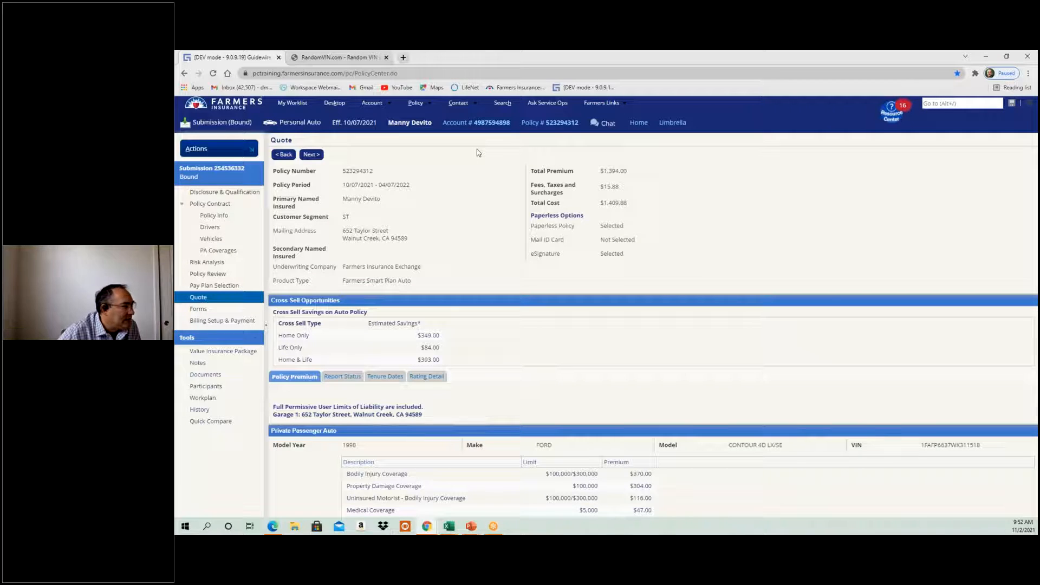
pyautogui.click(550, 124)
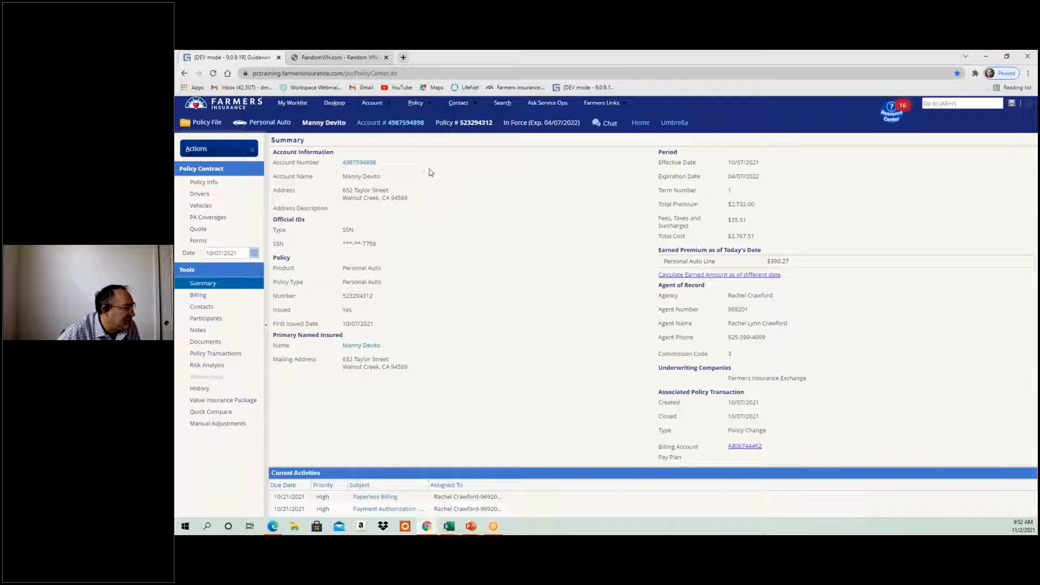
# Start a policy change on this auto policy with effective date 11/02/2021.
pyautogui.click(216, 150)
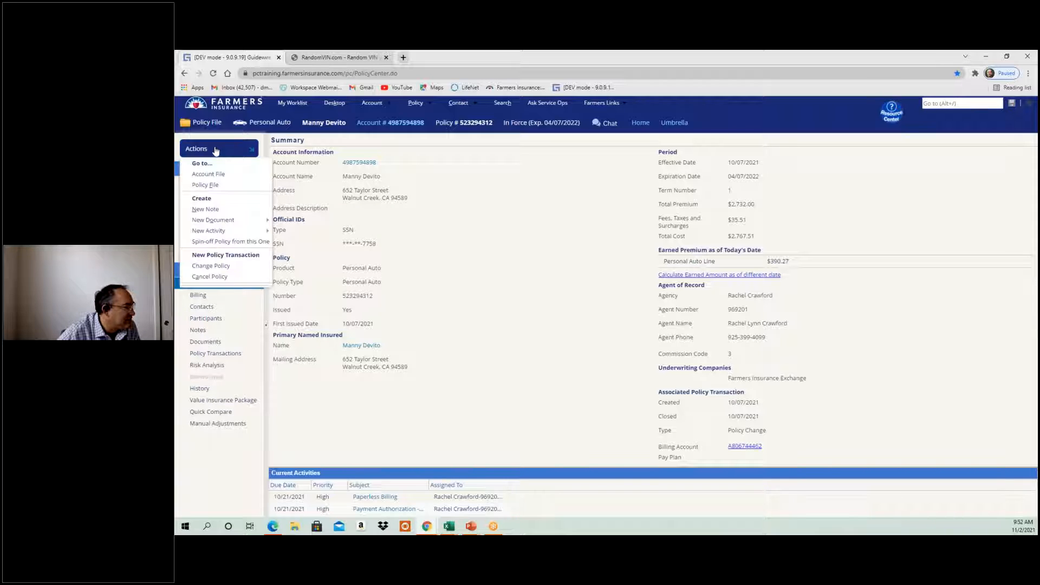
pyautogui.click(211, 266)
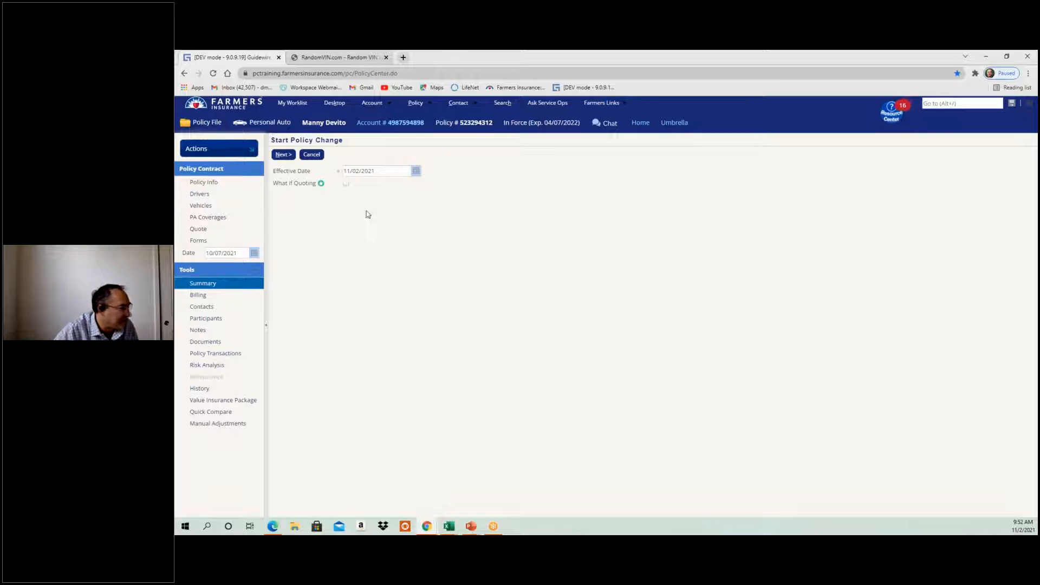
pyautogui.click(293, 156)
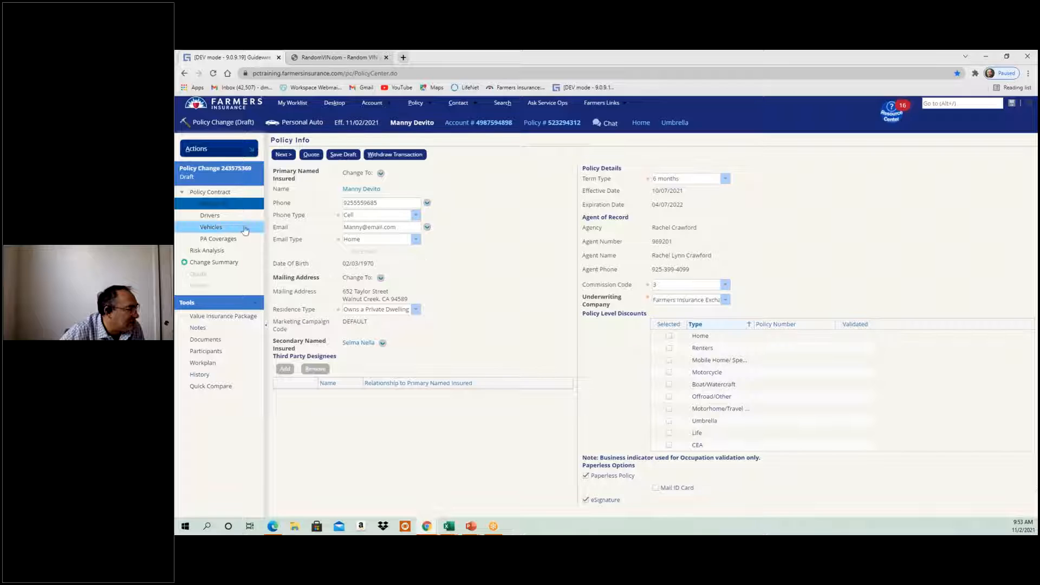
# Create a third vehicle entry in the policy change's vehicle details.
pyautogui.click(205, 227)
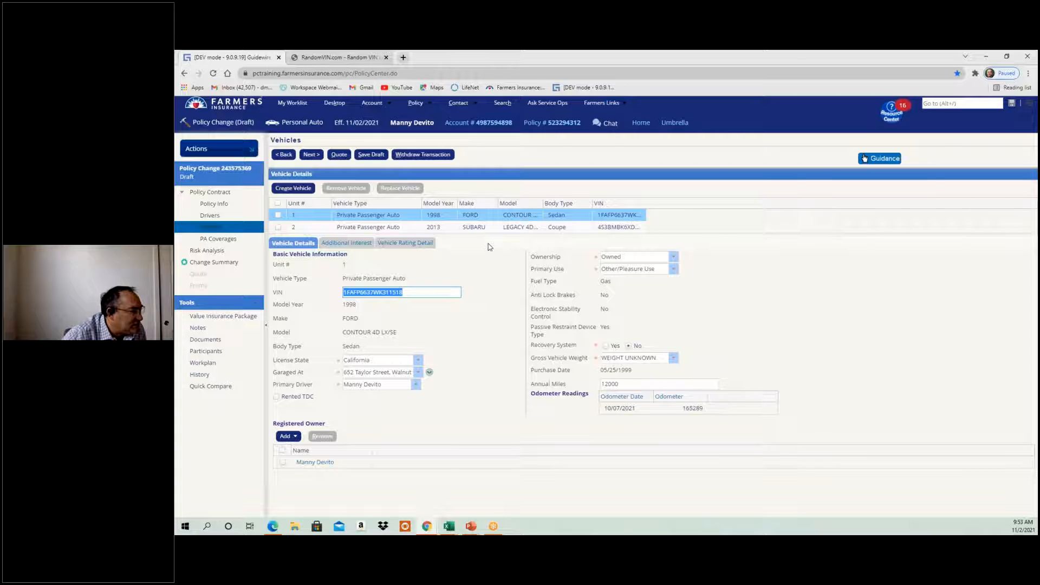
pyautogui.click(489, 267)
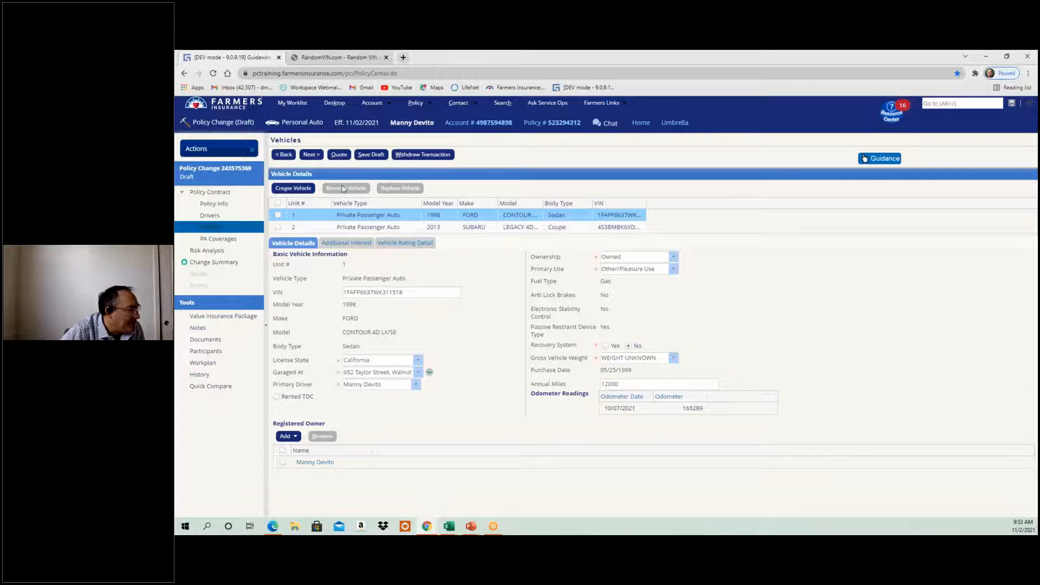
pyautogui.click(278, 215)
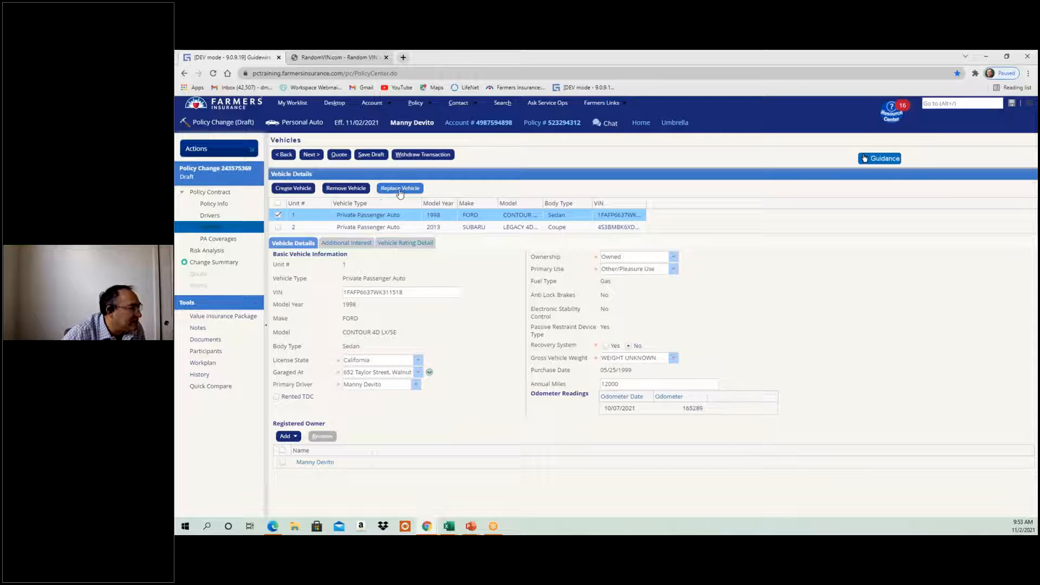
pyautogui.click(278, 215)
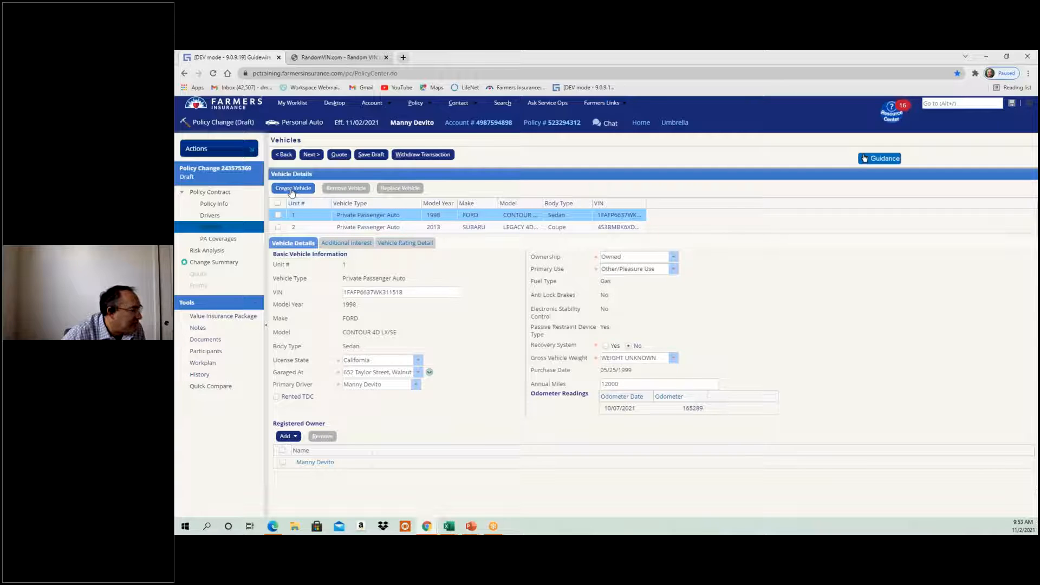
pyautogui.click(291, 189)
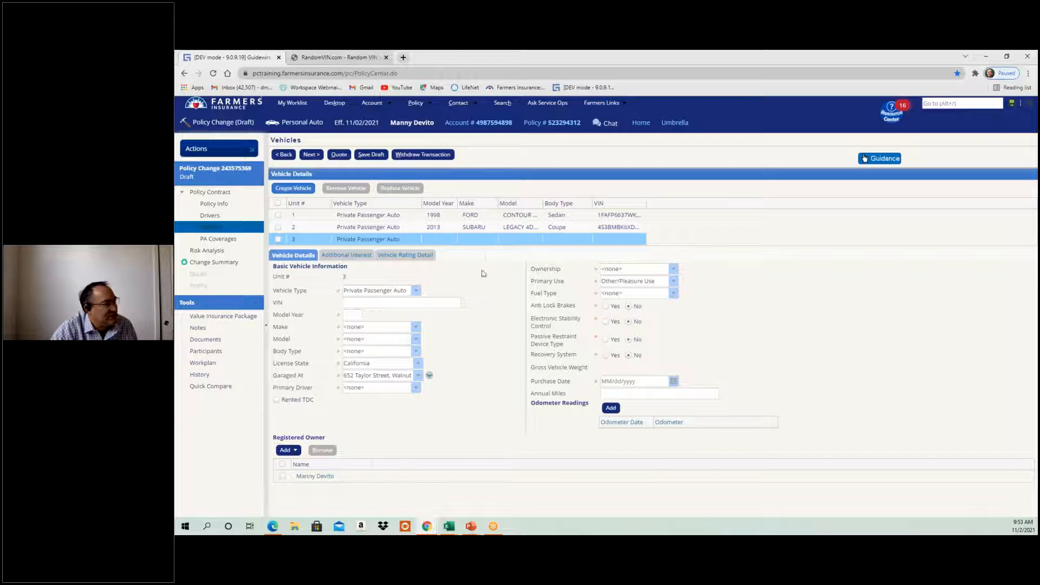
# Switch to RandomVIN.com, generate a random real VIN and copy it.
pyautogui.click(346, 58)
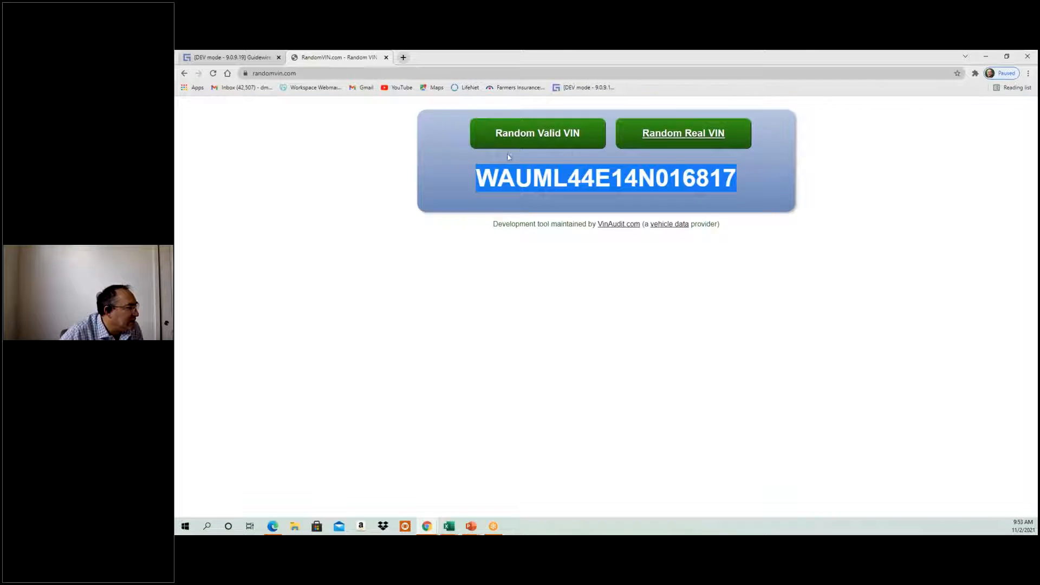
pyautogui.click(661, 134)
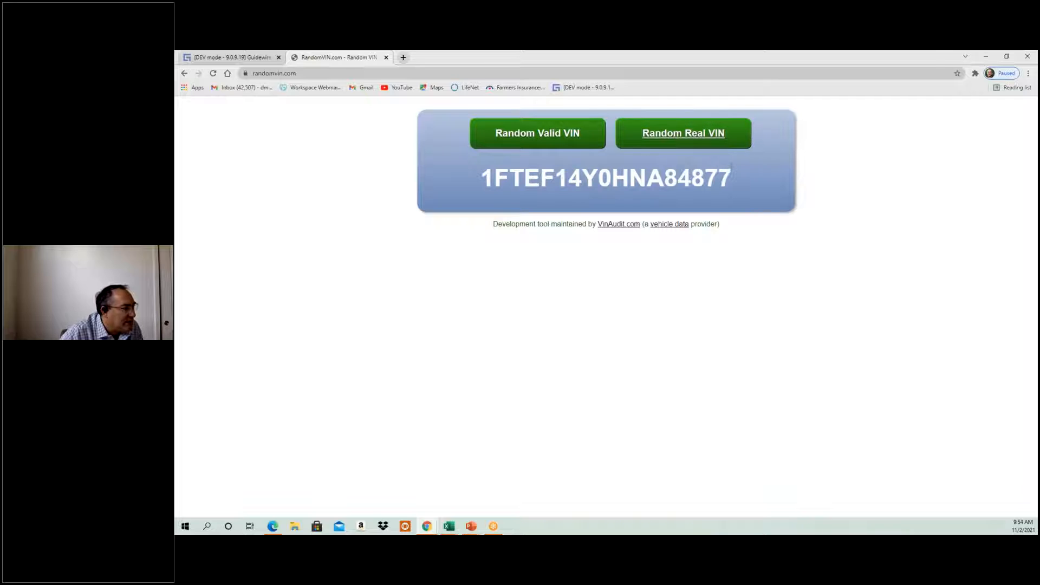
pyautogui.moveTo(732, 171); pyautogui.dragTo(480, 179)
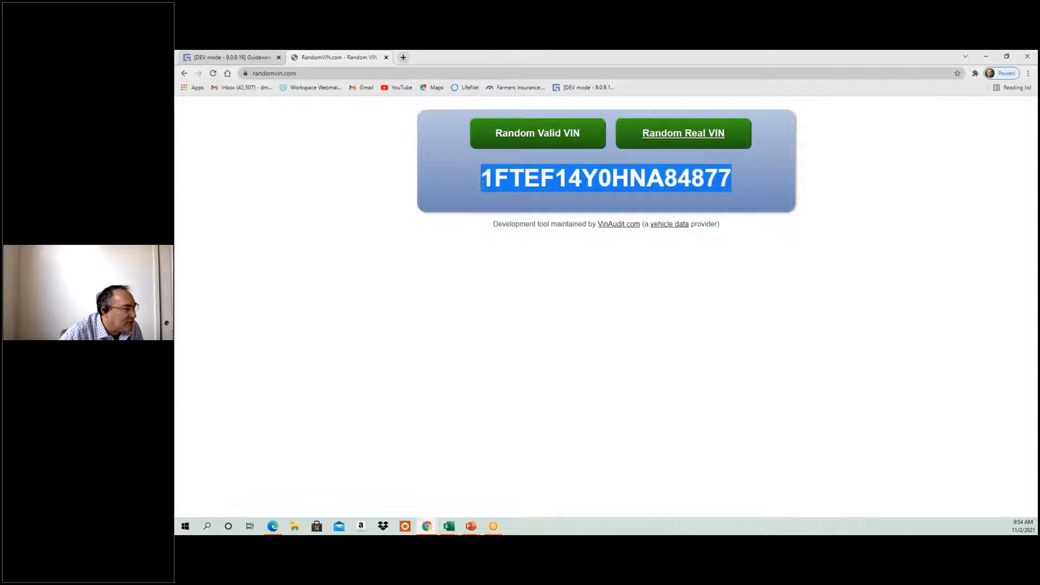
pyautogui.rightClick(538, 184)
pyautogui.click(565, 196)
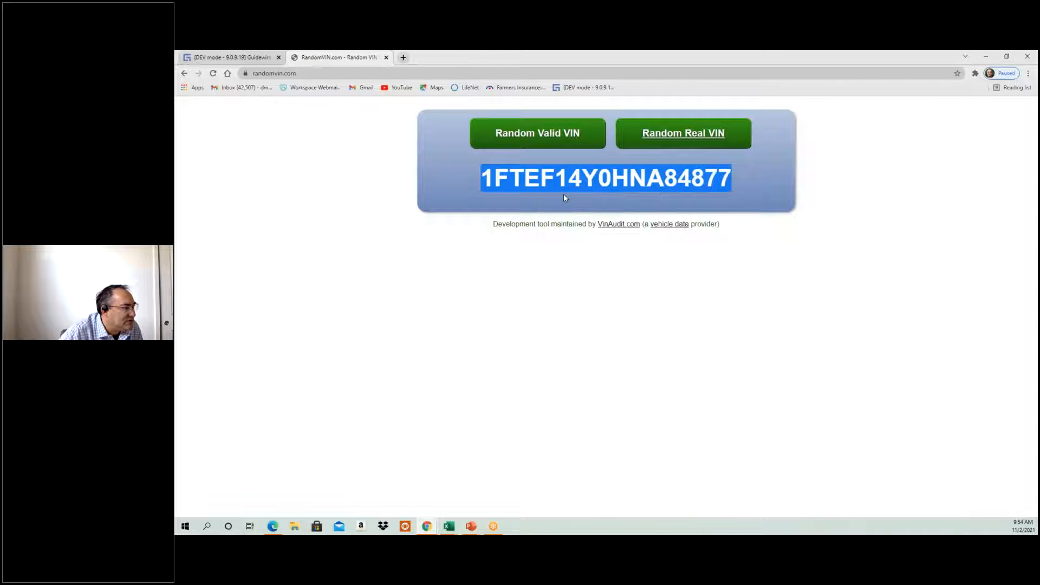
# Return to PolicyCenter and paste the copied VIN into unit 3 so the vehicle data fills in.
pyautogui.click(230, 57)
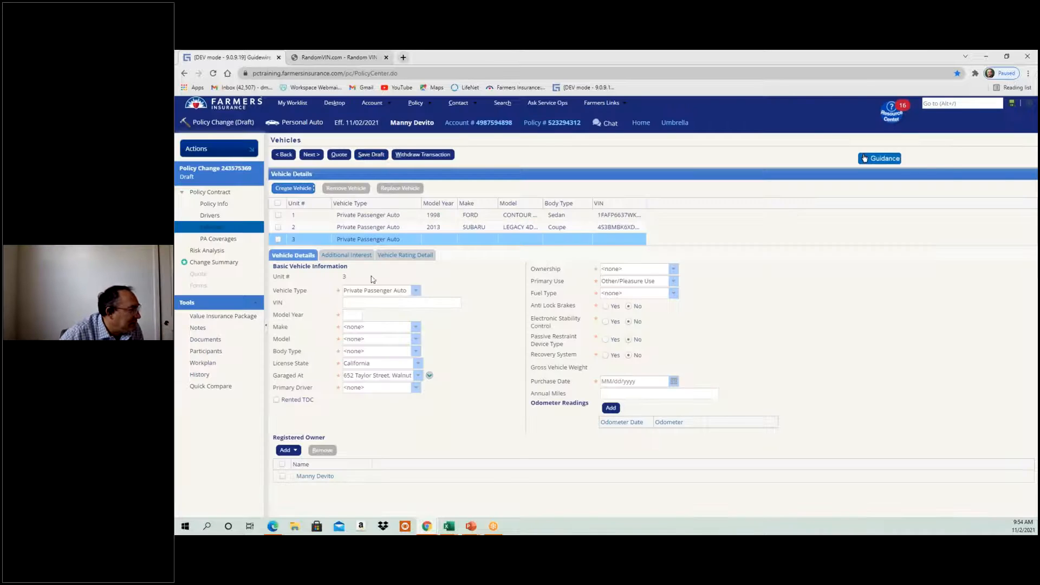
pyautogui.click(373, 302)
pyautogui.rightClick(373, 302)
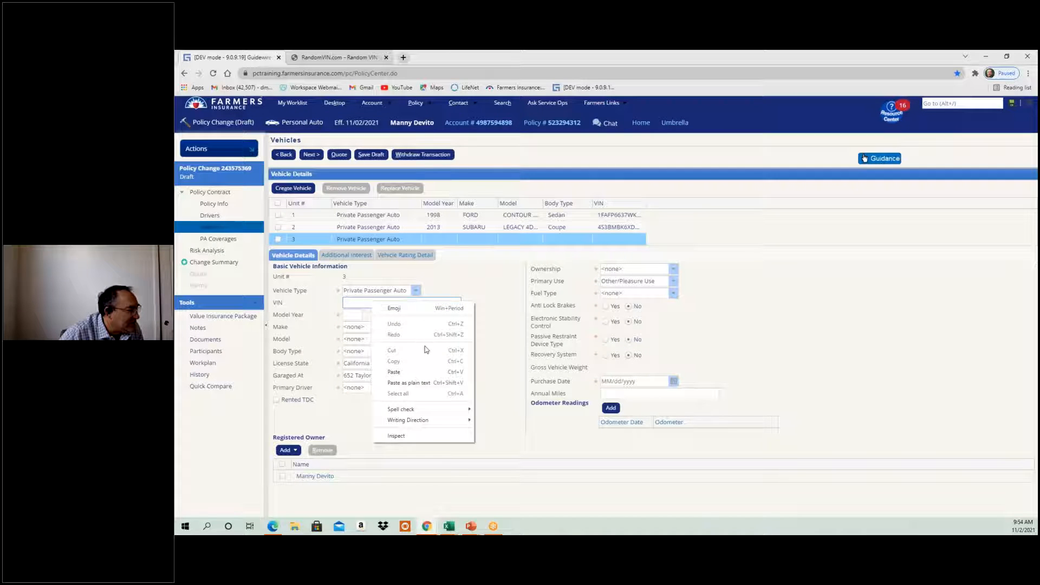
pyautogui.click(419, 374)
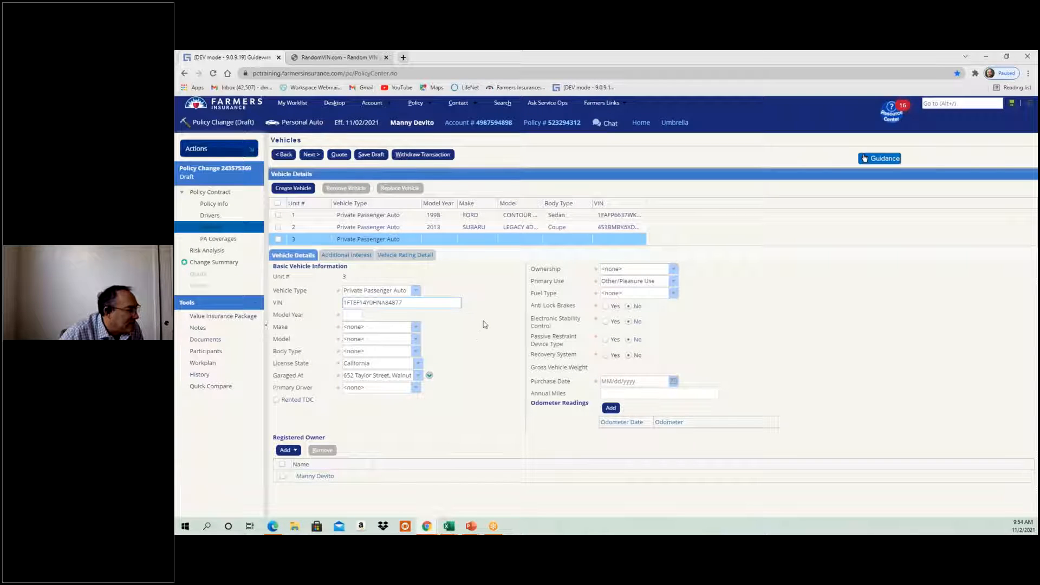
pyautogui.click(486, 312)
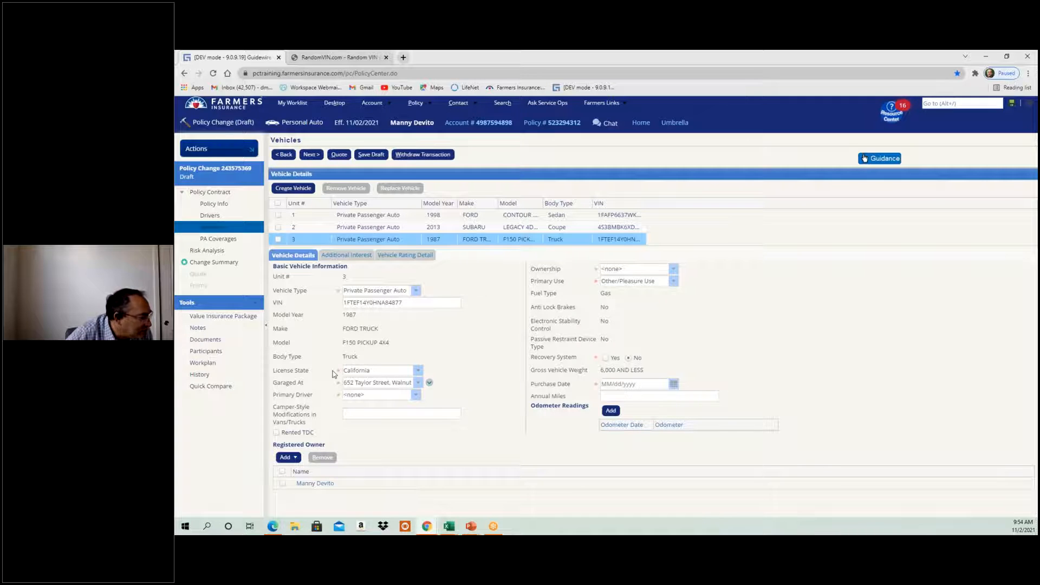
# Assign the primary named insured as unit 3's primary driver.
pyautogui.click(417, 395)
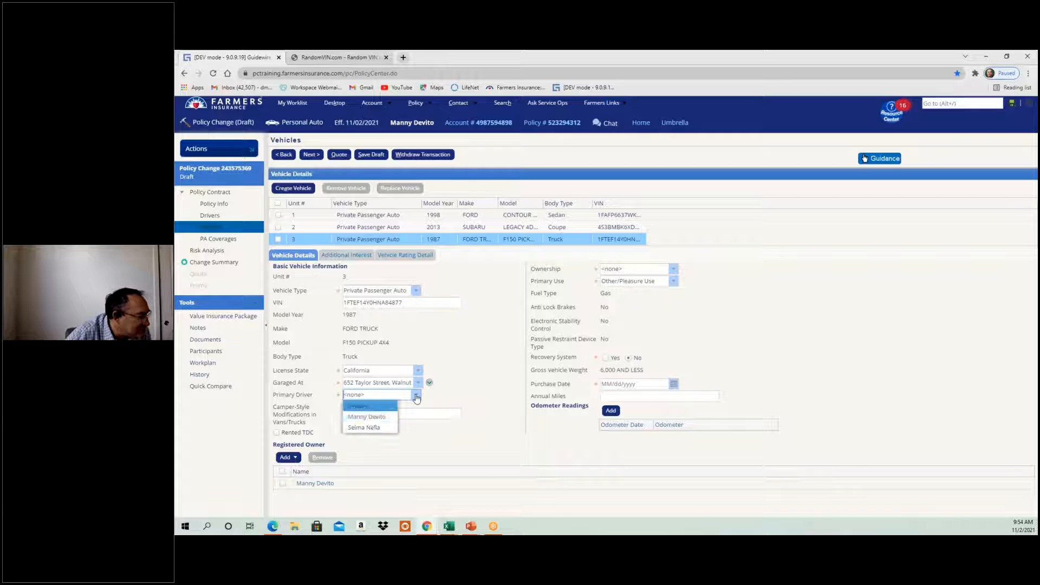
pyautogui.click(367, 416)
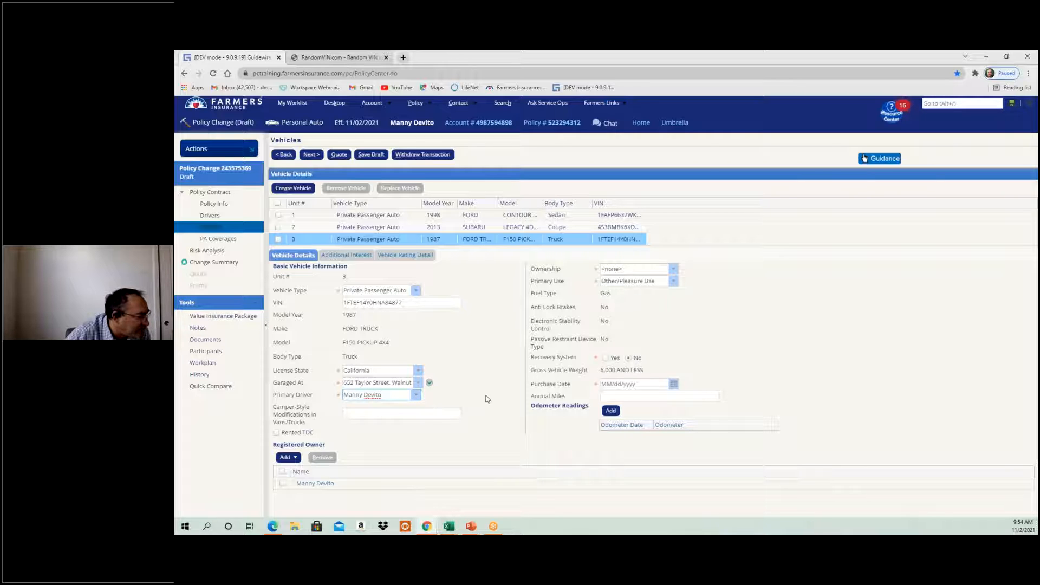
pyautogui.click(485, 394)
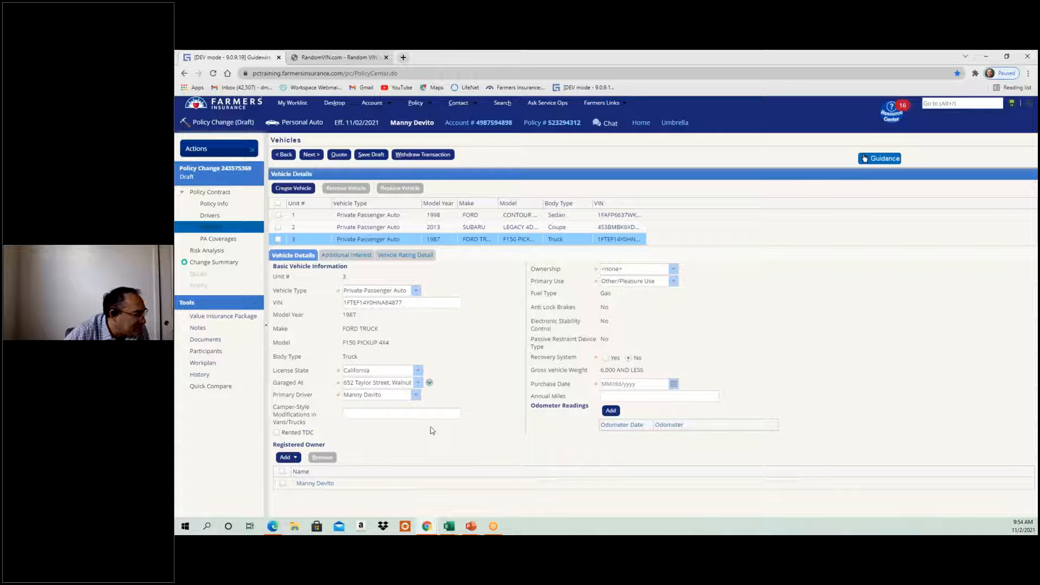
# Set unit 3's ownership to Owned and keep its primary use as Other/Pleasure Use.
pyautogui.click(674, 270)
pyautogui.click(616, 291)
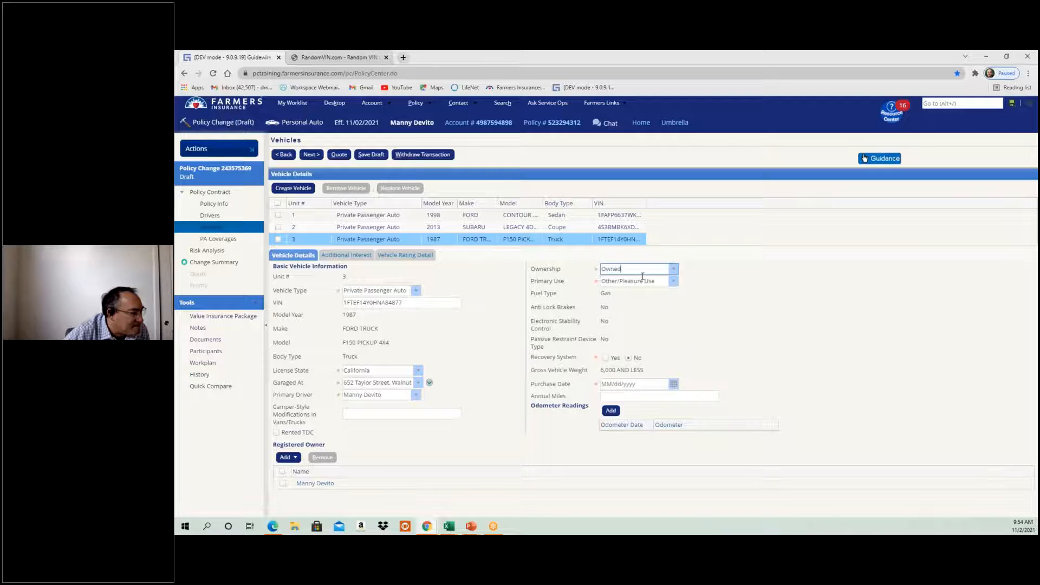
pyautogui.click(673, 269)
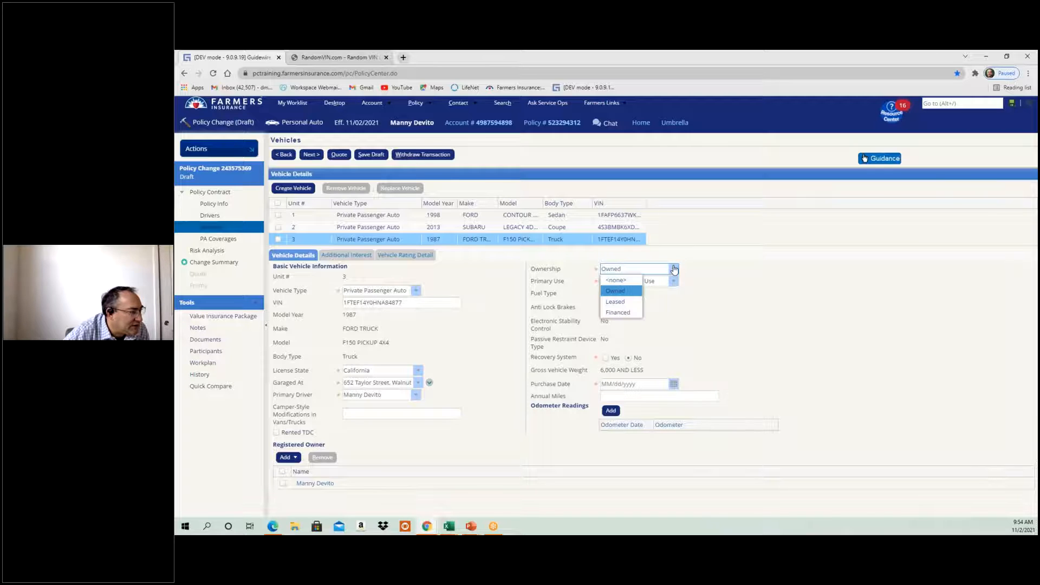
pyautogui.click(619, 291)
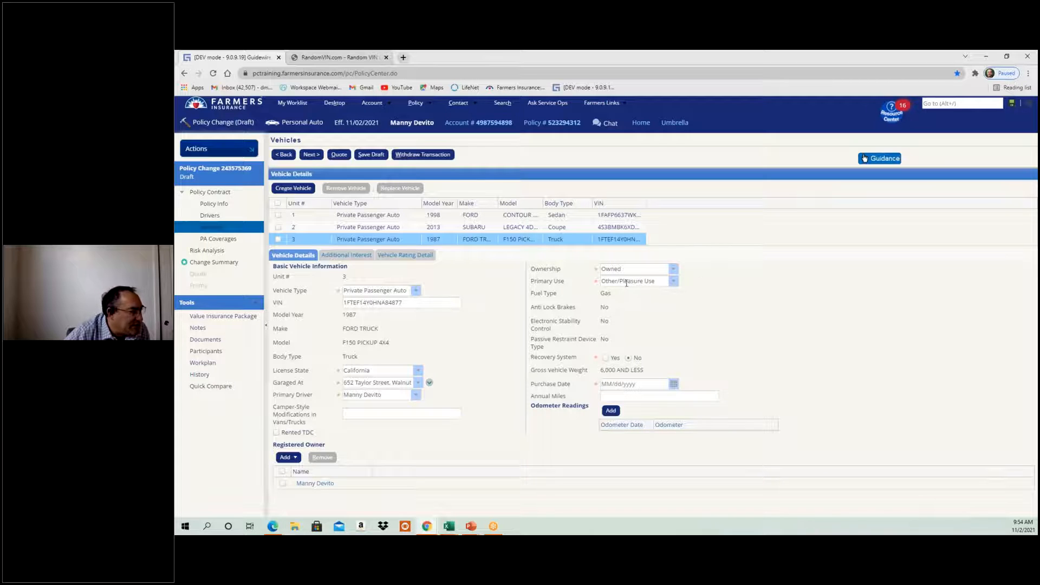
pyautogui.click(674, 283)
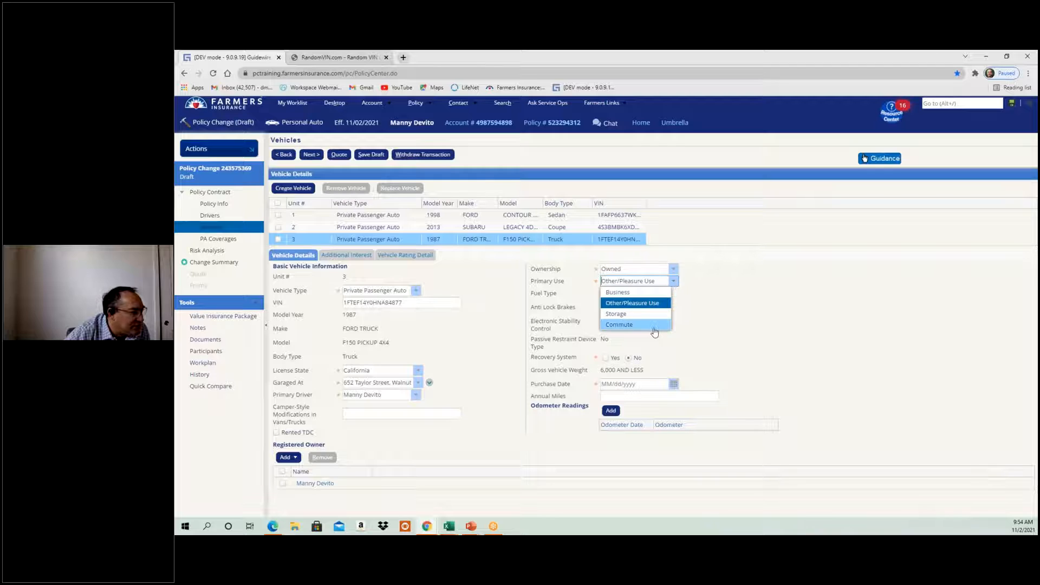
pyautogui.click(712, 312)
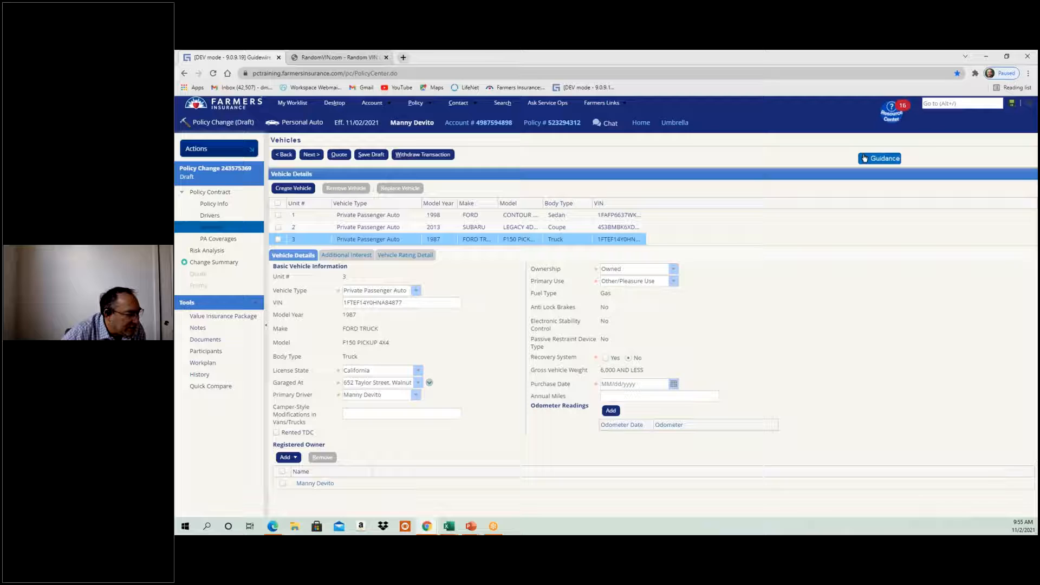
# Set unit 3's purchase date to 11/02/2021.
pyautogui.click(673, 384)
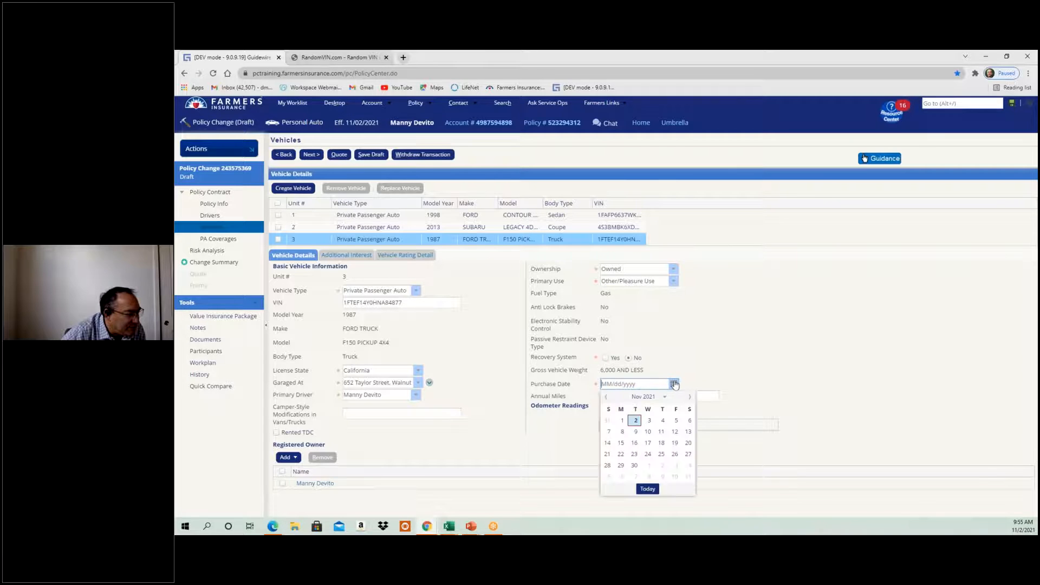
pyautogui.click(636, 421)
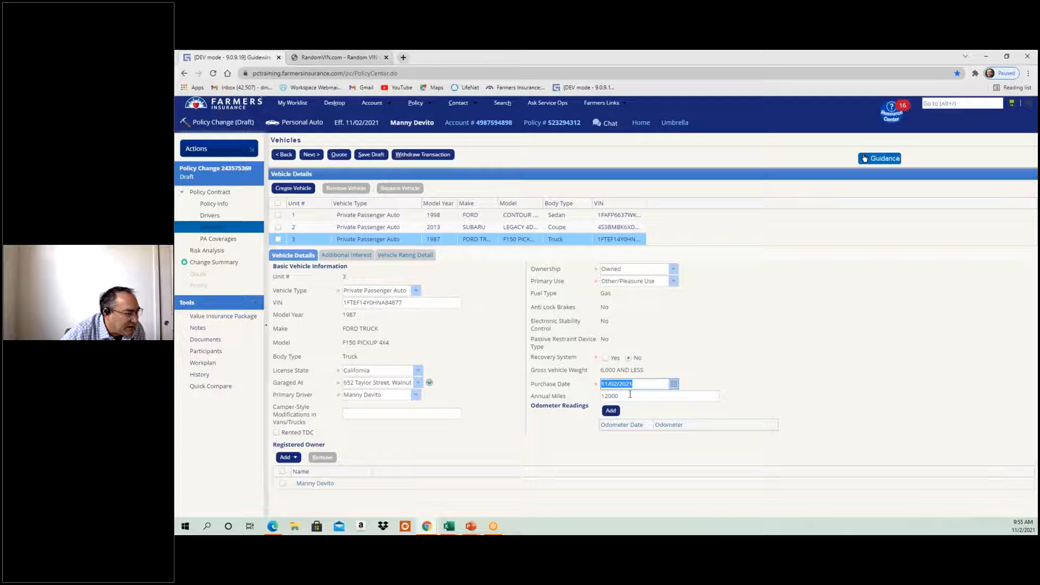
pyautogui.click(742, 391)
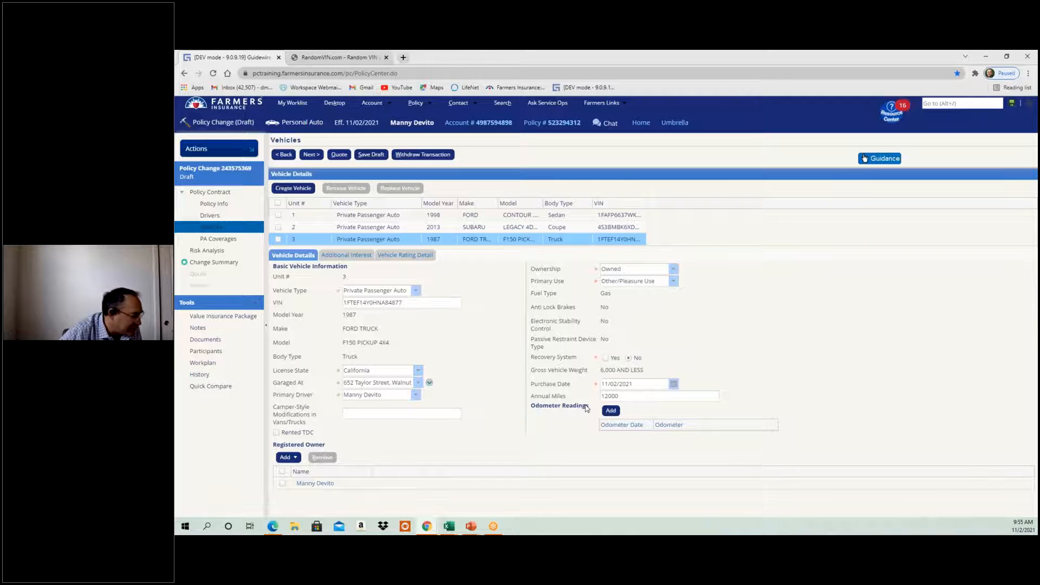
# Add an odometer reading for unit 3 dated 11/02/2021 with an odometer value of 251221.
pyautogui.click(610, 410)
pyautogui.click(636, 420)
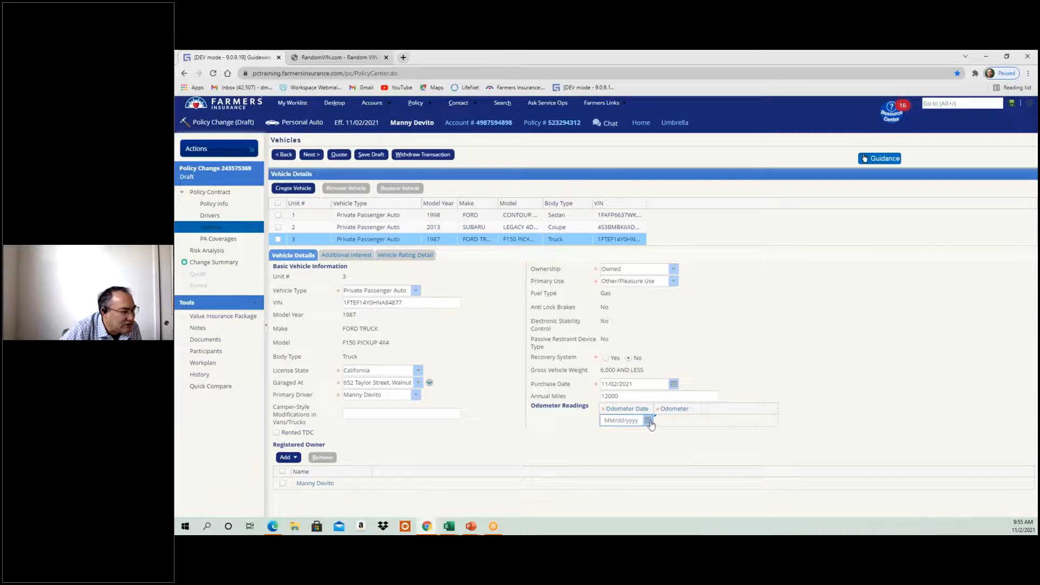
pyautogui.click(648, 421)
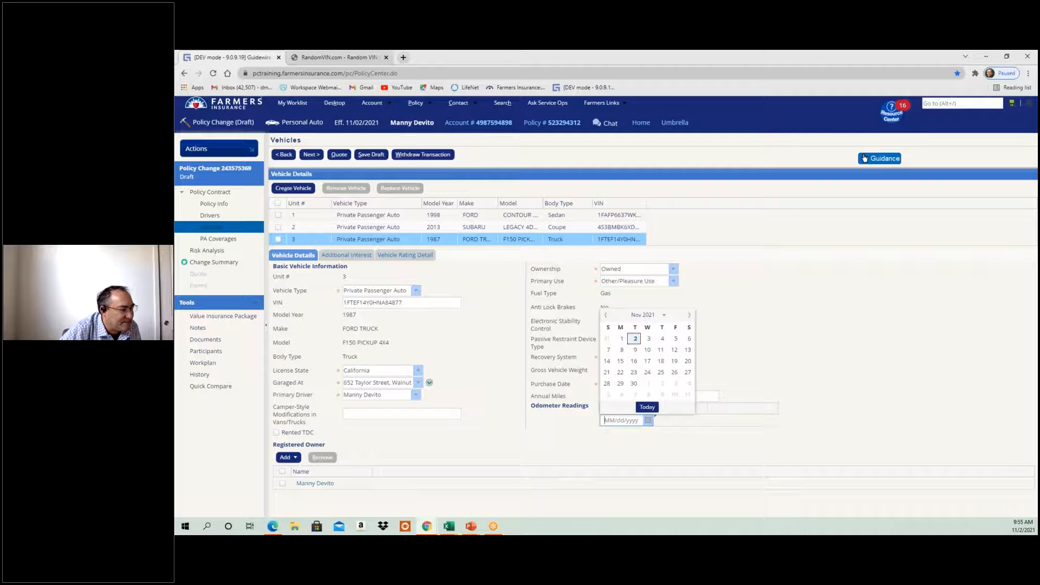
pyautogui.click(635, 338)
pyautogui.click(680, 420)
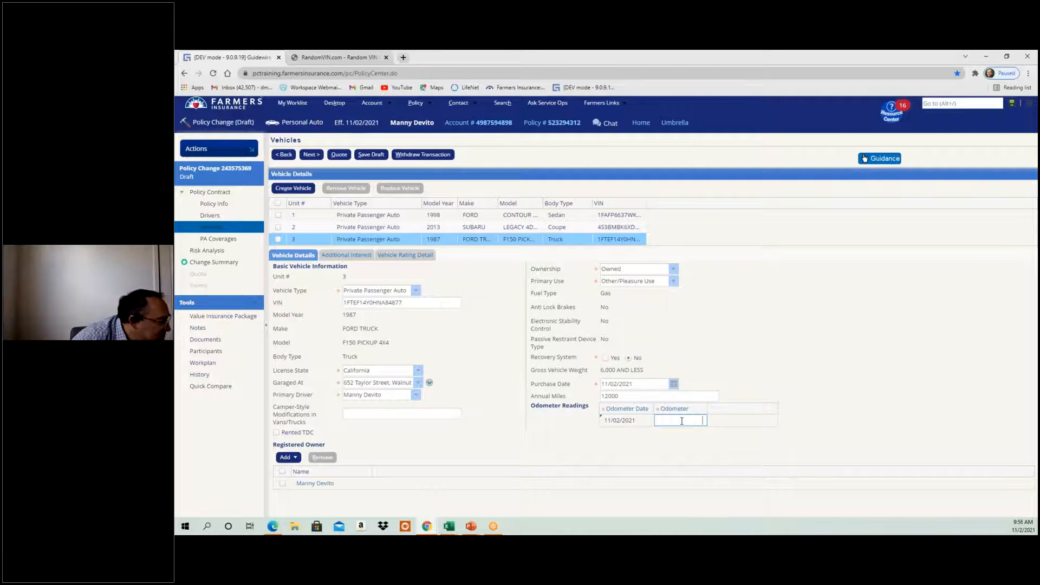
pyautogui.write('251')
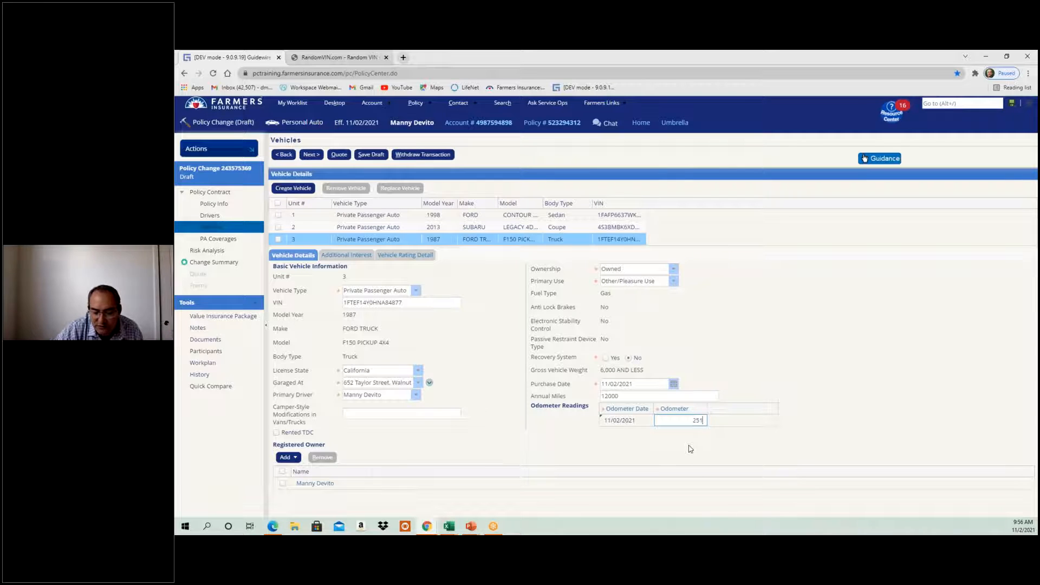
pyautogui.write('221')
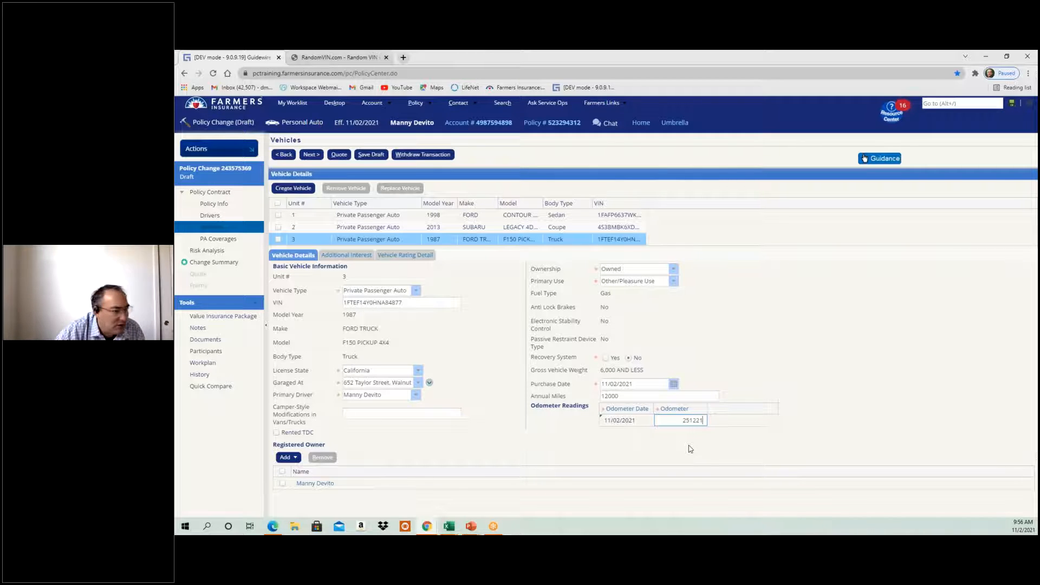
pyautogui.click(485, 420)
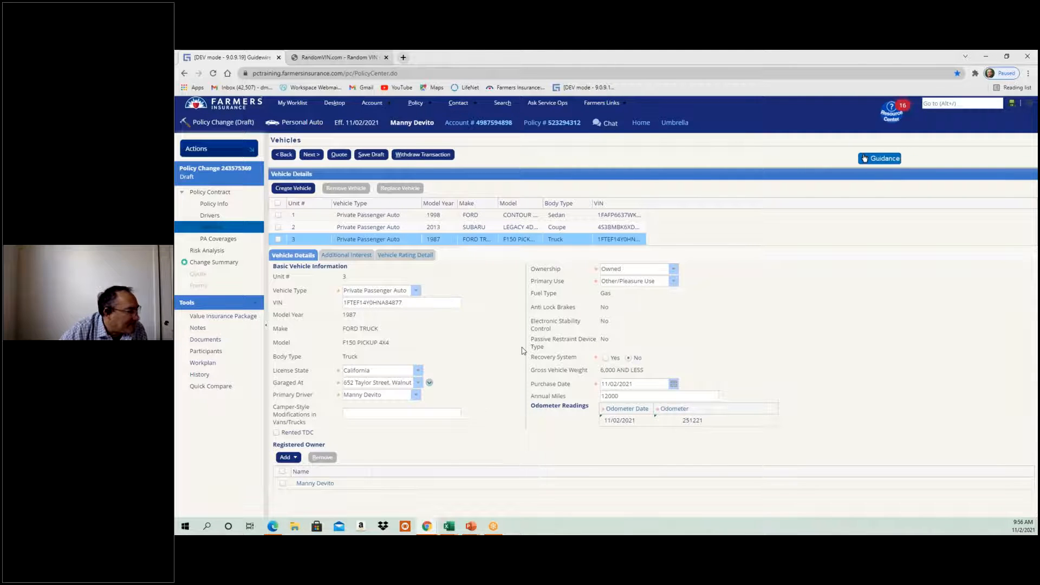
# Check unit 3's additional interests and review the policy-wide and per-vehicle personal auto coverages.
pyautogui.click(350, 256)
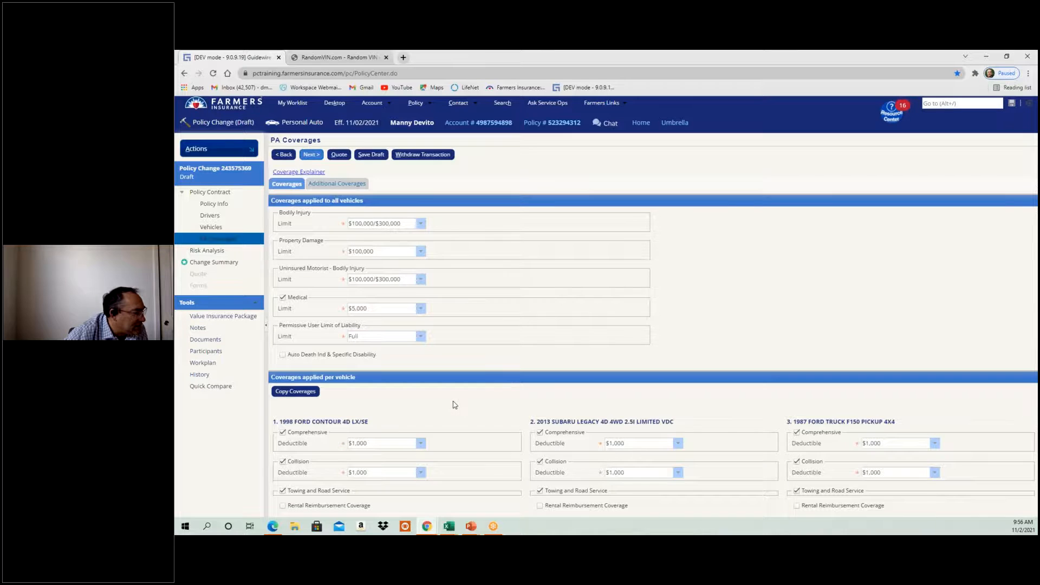
pyautogui.scroll(-3, 458, 390)
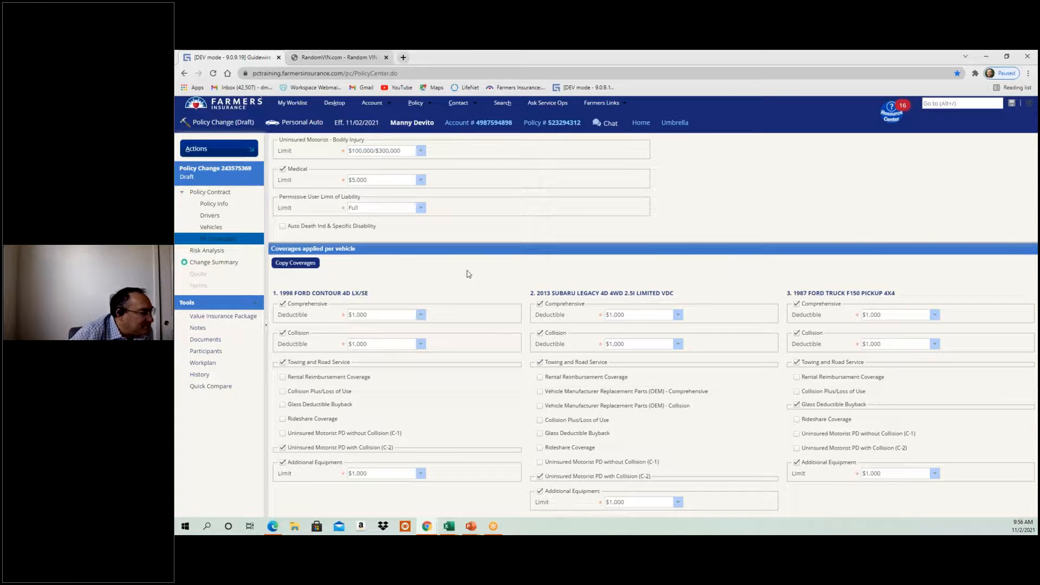
pyautogui.scroll(3, 469, 285)
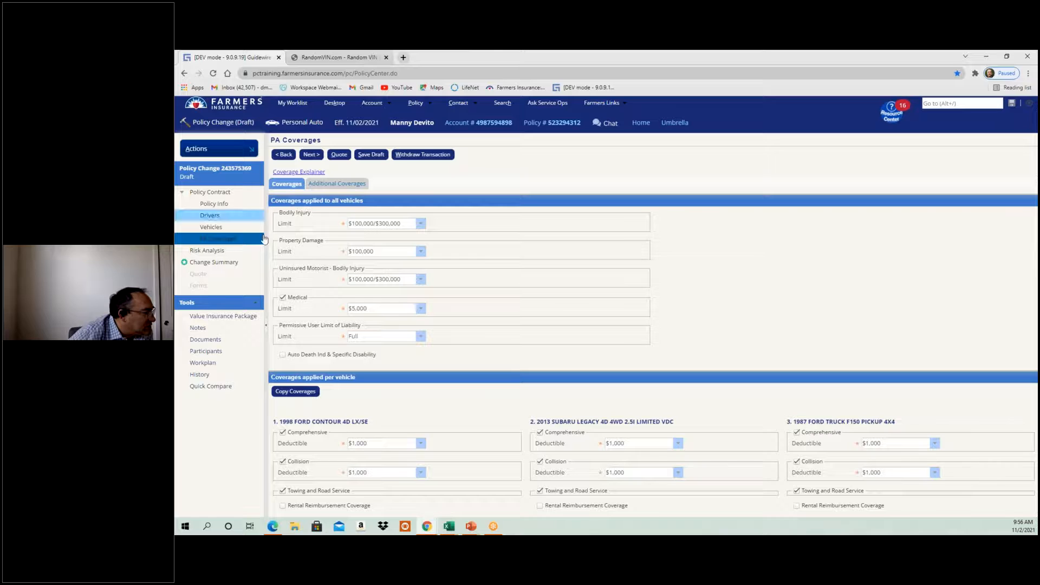
# Check the risk analysis for underwriting issues and contingencies, and quote the policy change.
pyautogui.click(310, 153)
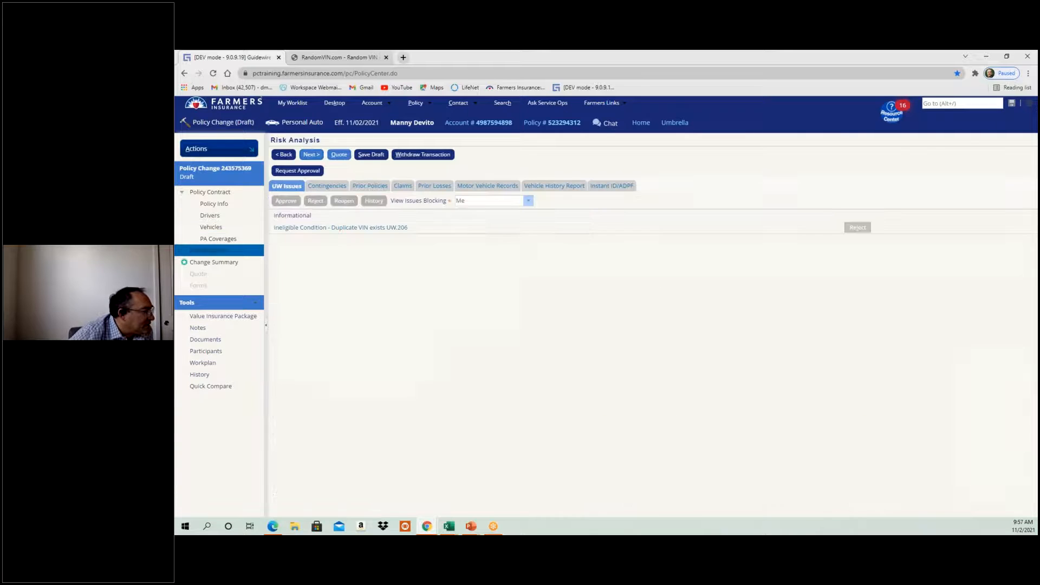
pyautogui.click(327, 187)
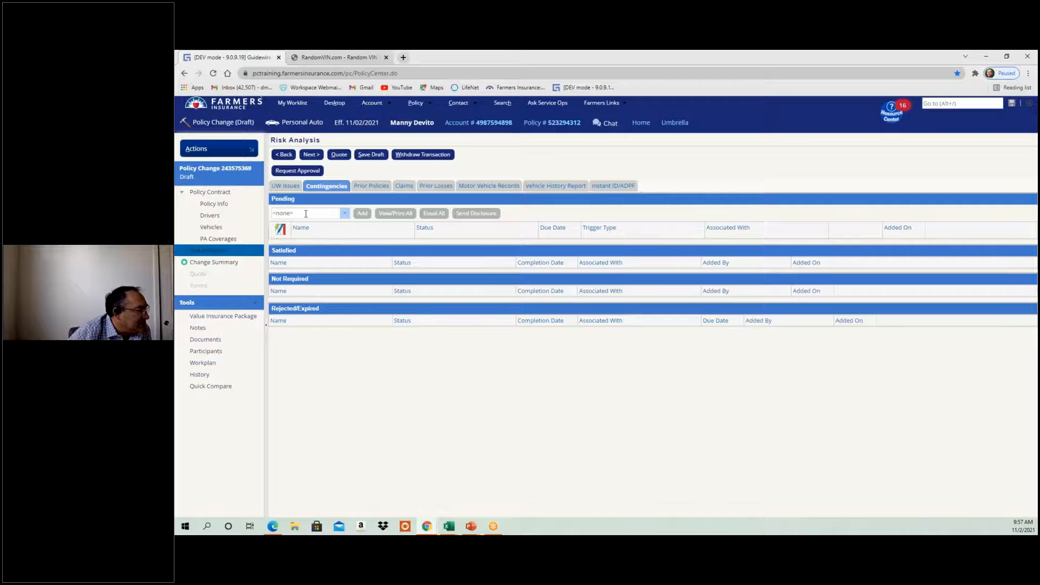
pyautogui.click(336, 156)
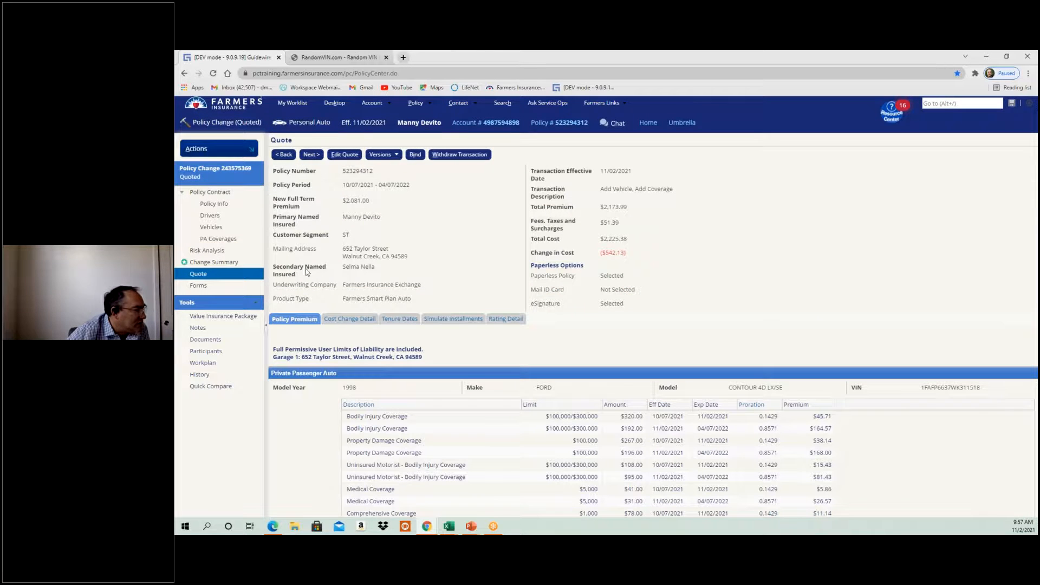
# Review the change summary's applied changes and prior versus new premiums per vehicle, and the quote's premium breakdown.
pyautogui.click(198, 264)
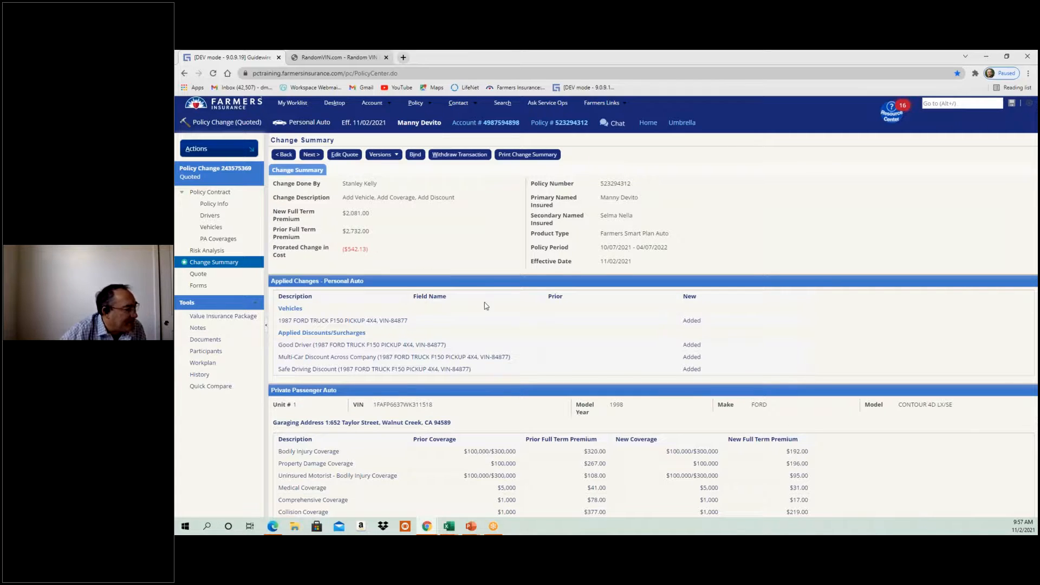
pyautogui.scroll(-7, 503, 353)
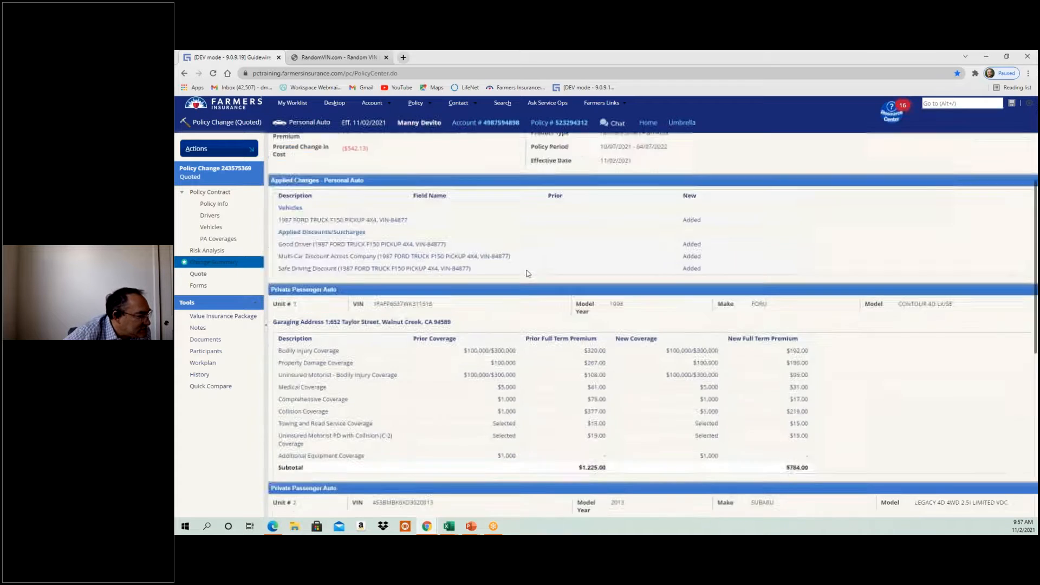
pyautogui.scroll(-2, 495, 309)
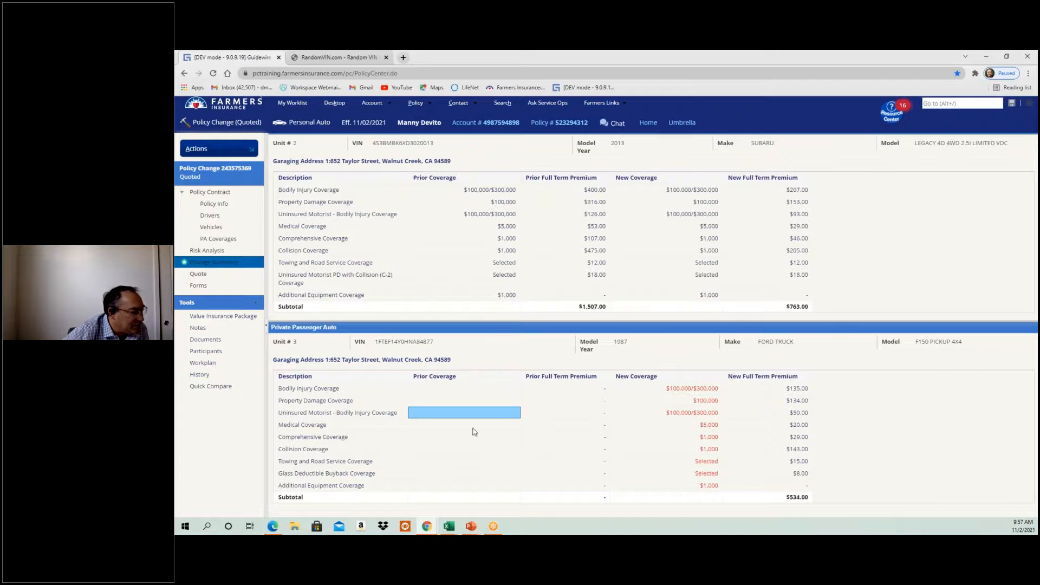
pyautogui.click(461, 307)
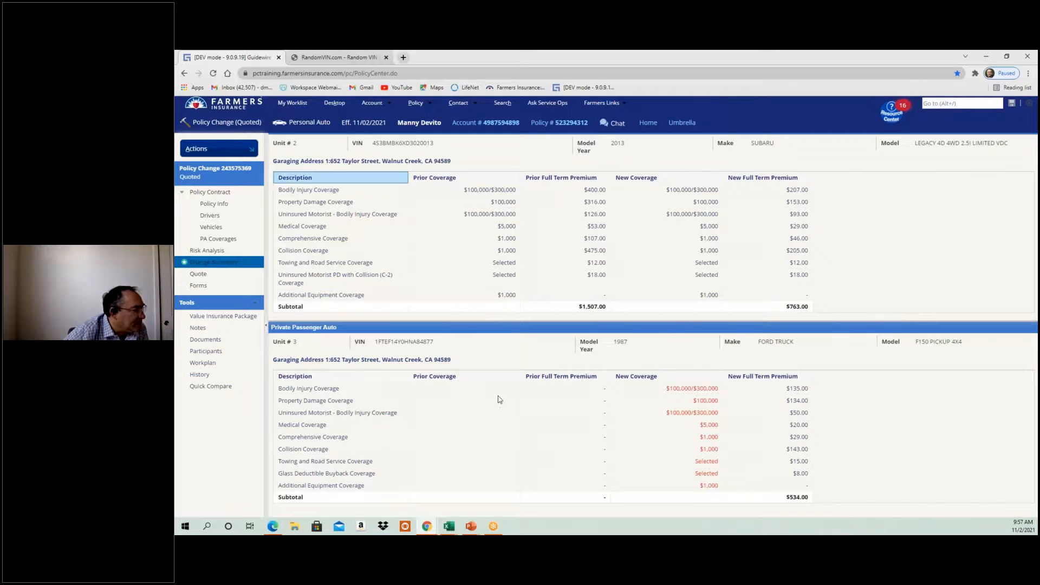
pyautogui.moveTo(505, 358); pyautogui.dragTo(388, 327)
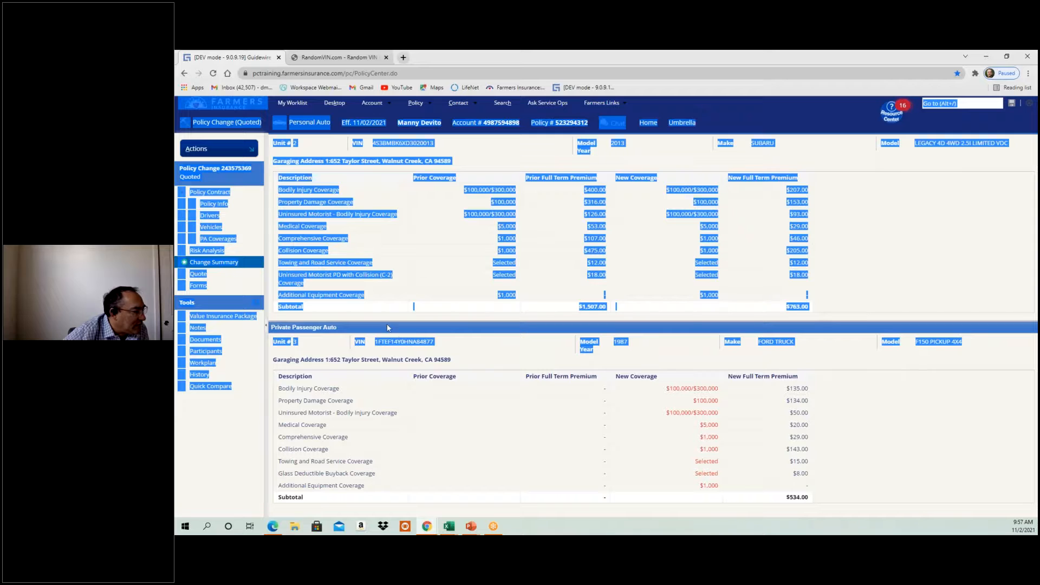
pyautogui.click(205, 264)
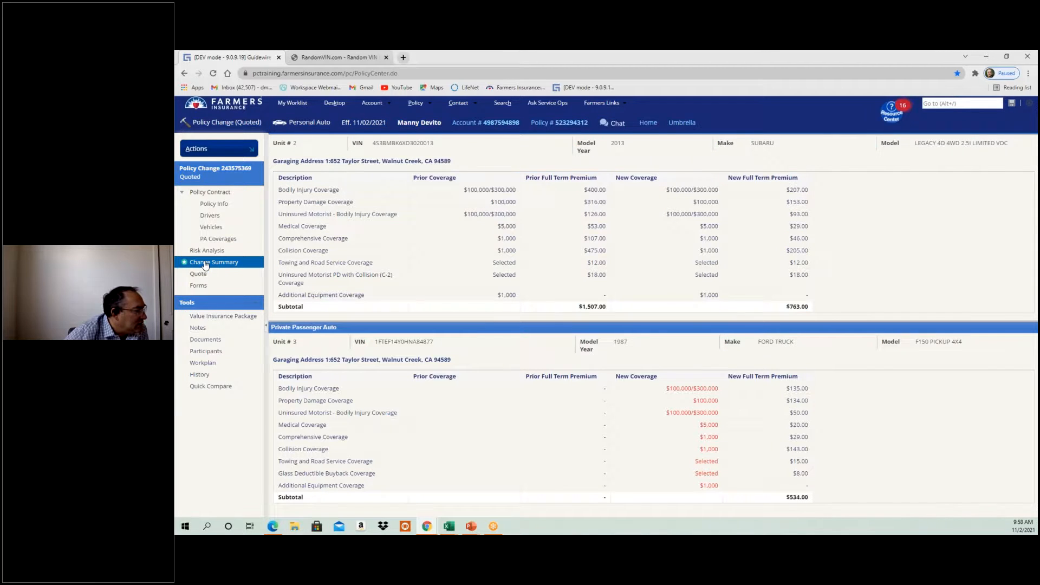
pyautogui.moveTo(449, 226); pyautogui.dragTo(445, 341)
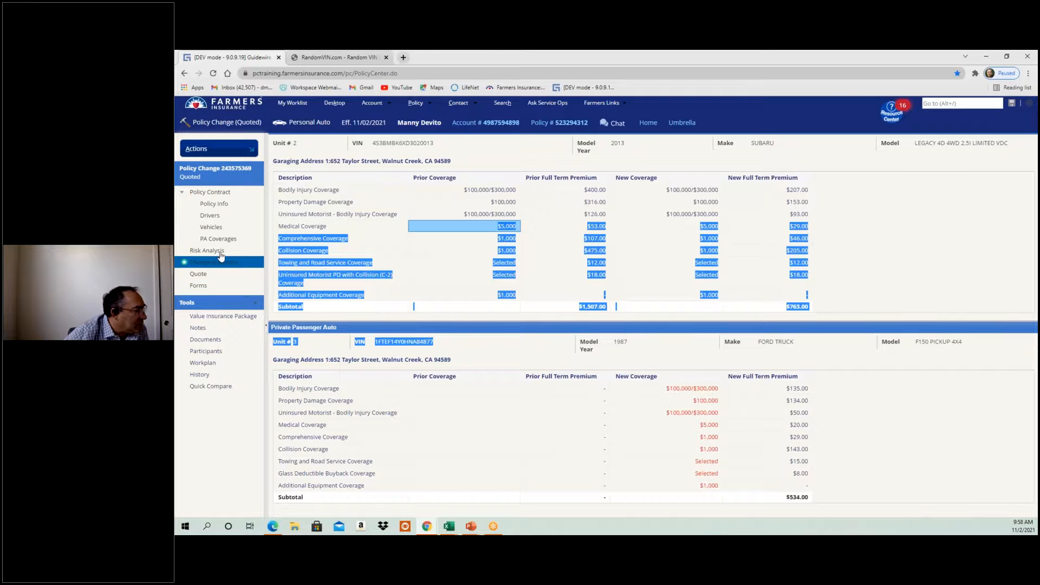
pyautogui.click(190, 274)
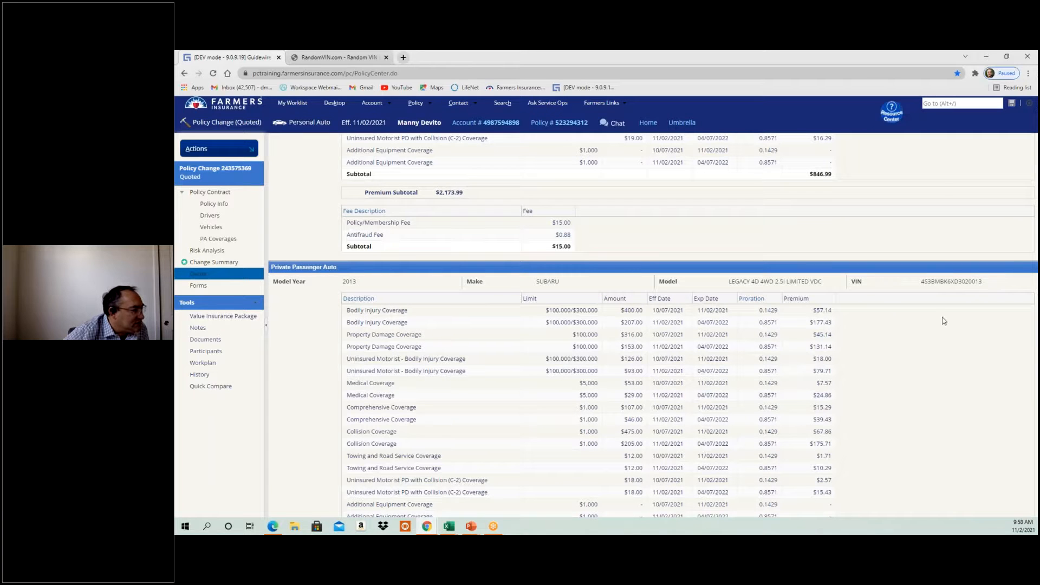
# Recheck the vehicles on the quoted policy change and bind it.
pyautogui.click(211, 227)
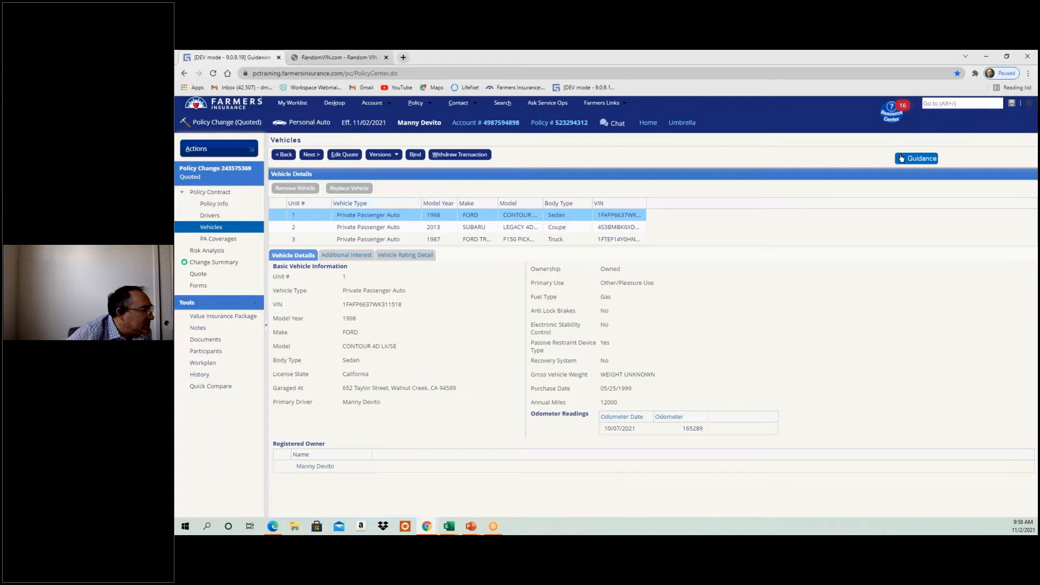
pyautogui.click(415, 156)
pyautogui.click(587, 322)
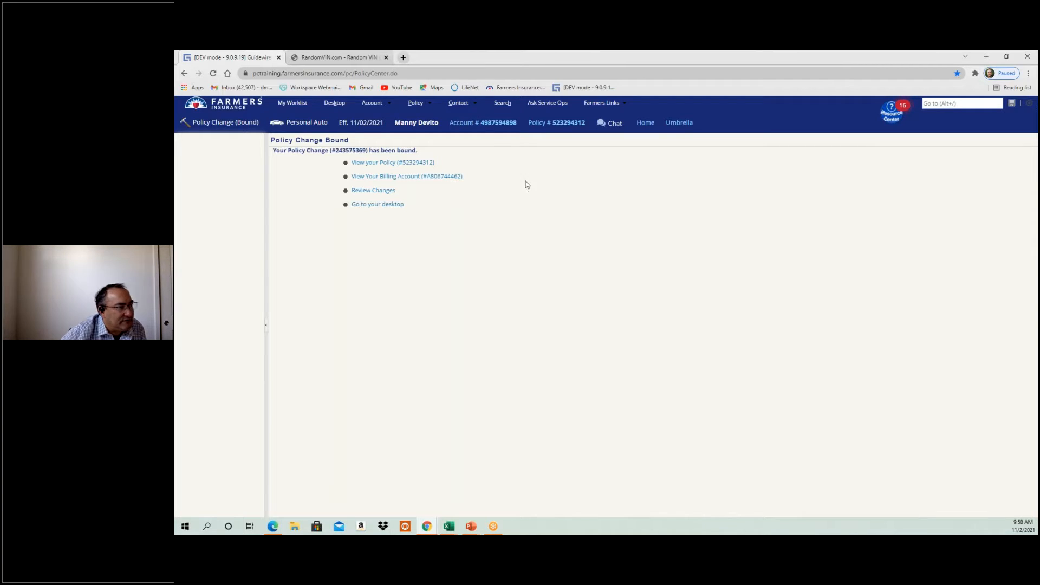
pyautogui.hotkey('alt', 'Tab')
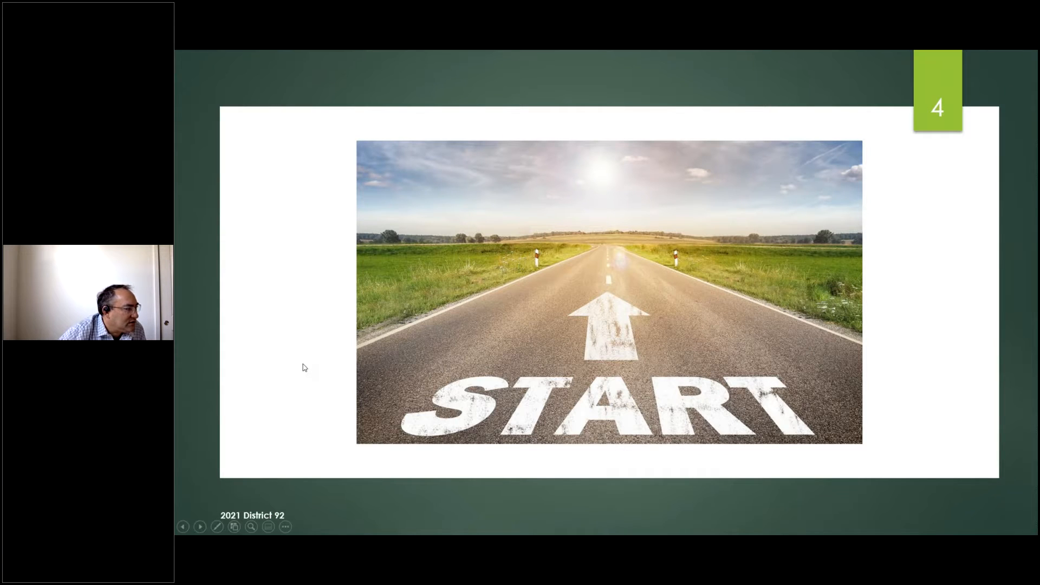
pyautogui.press('Right')
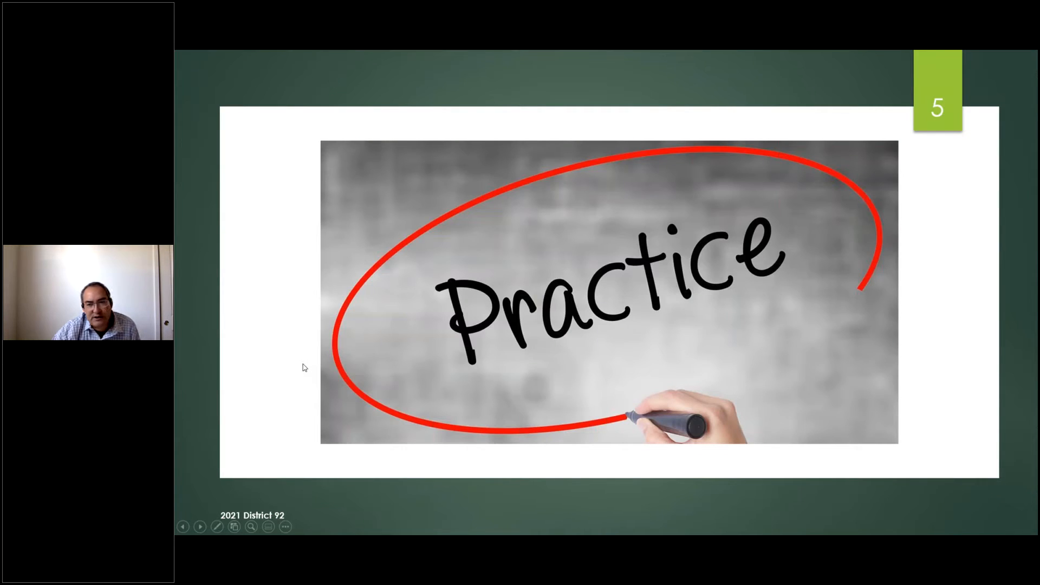